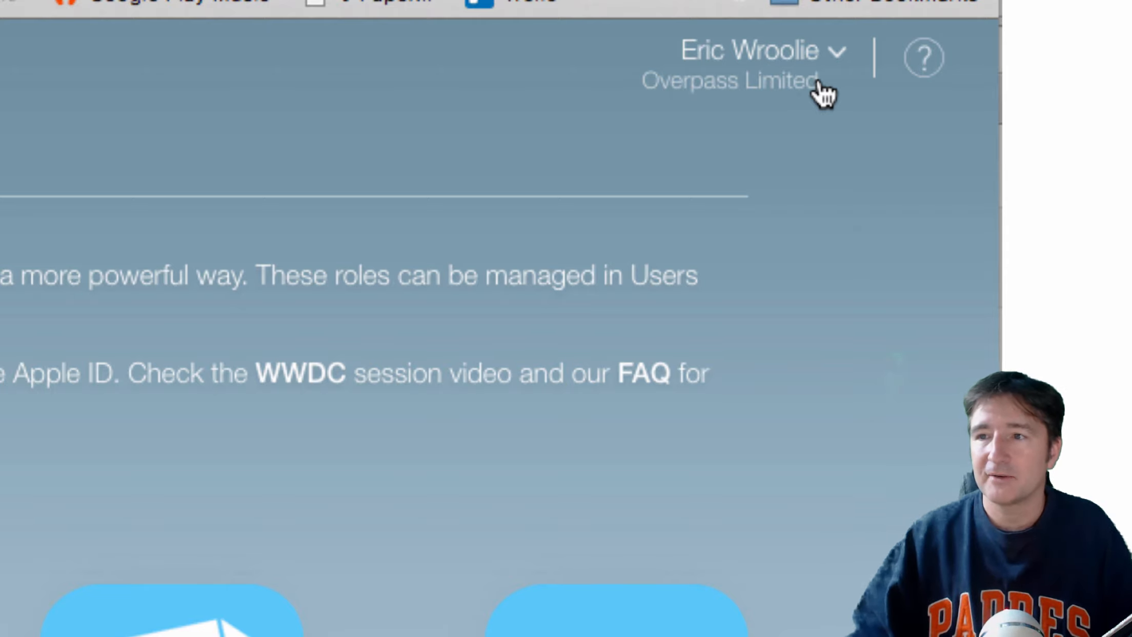
Check the signed-in account's menu for the providers linked to it, then close the menu
left_click(833, 67)
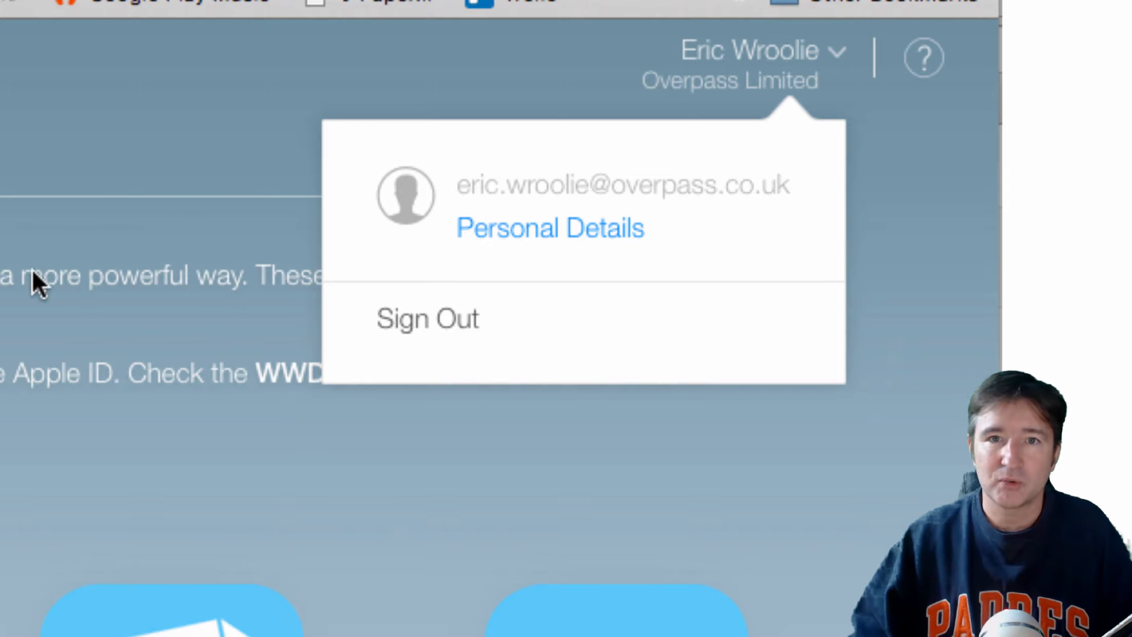
left_click(127, 86)
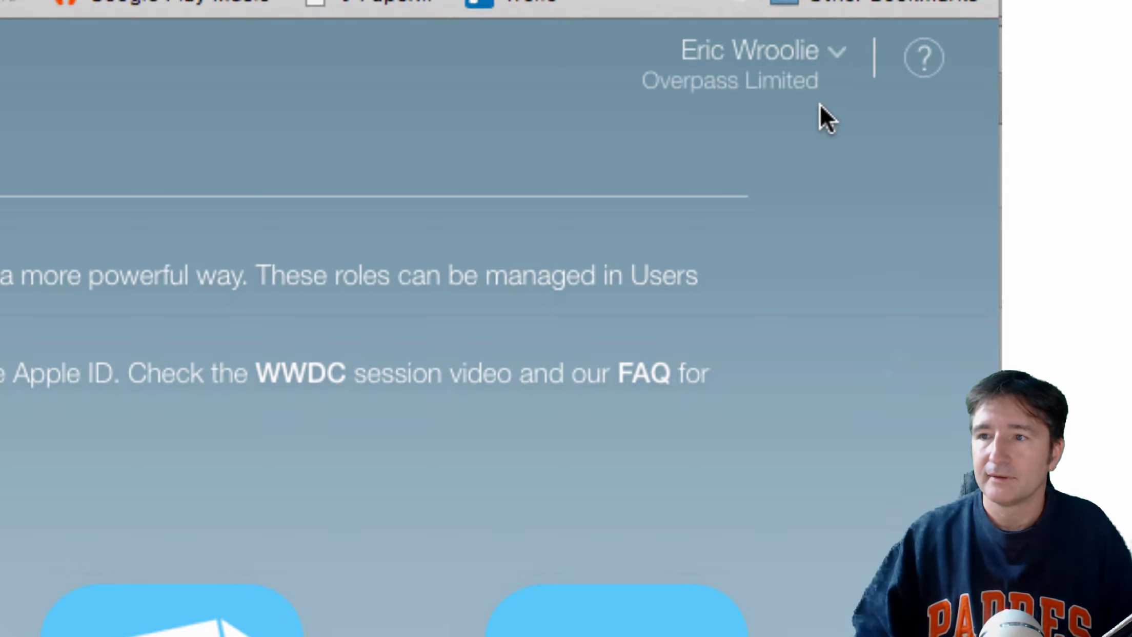
left_click(826, 66)
left_click(826, 66)
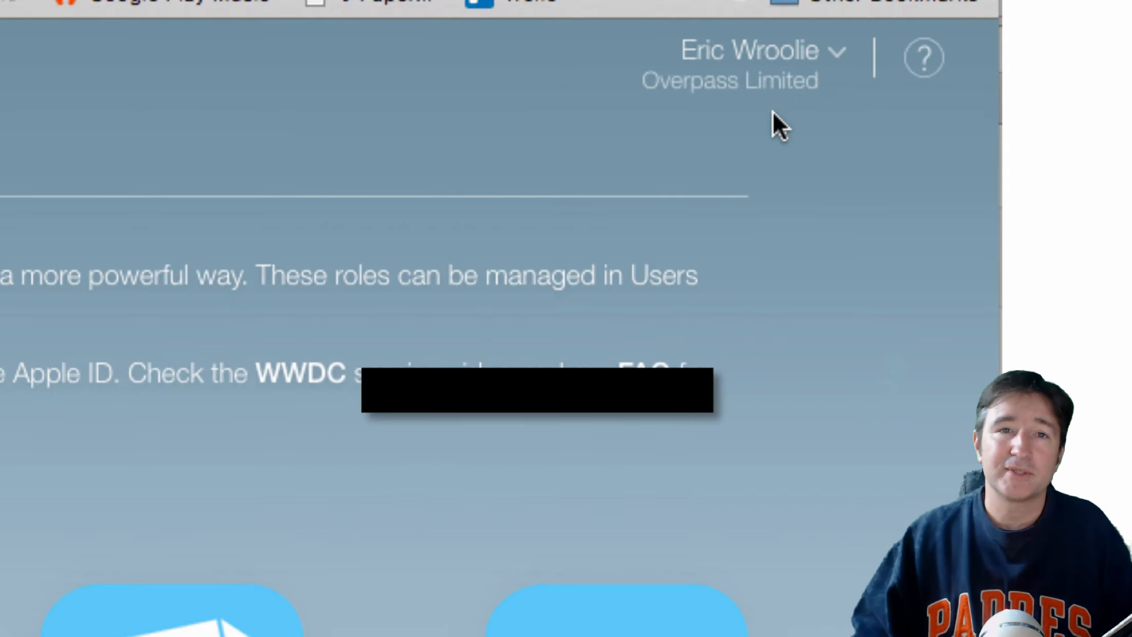
left_click(816, 66)
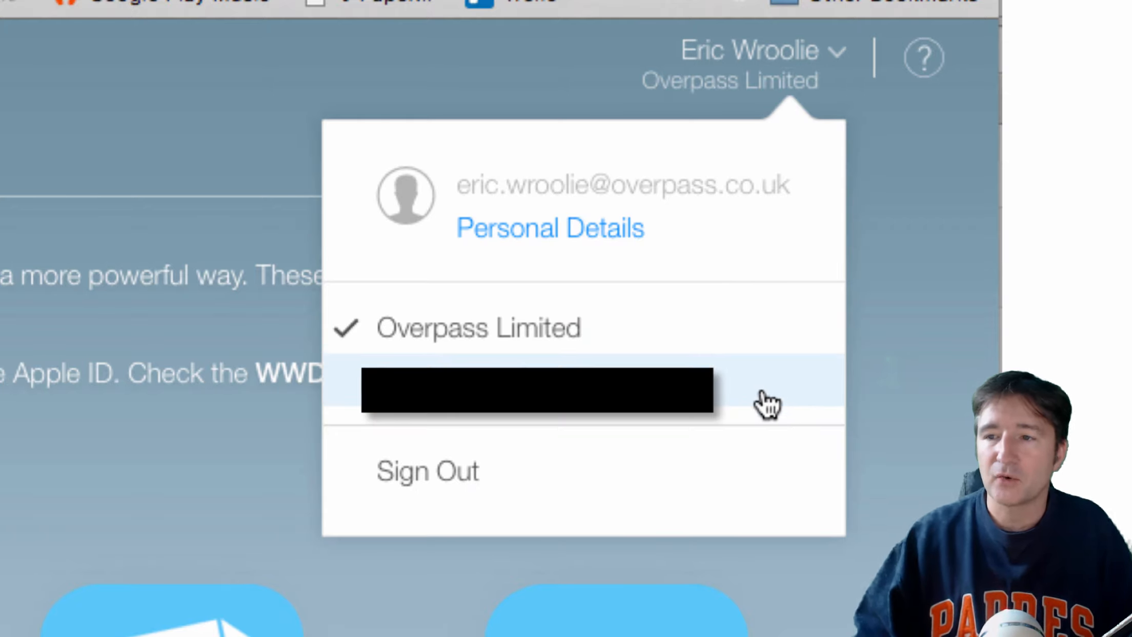
left_click(925, 441)
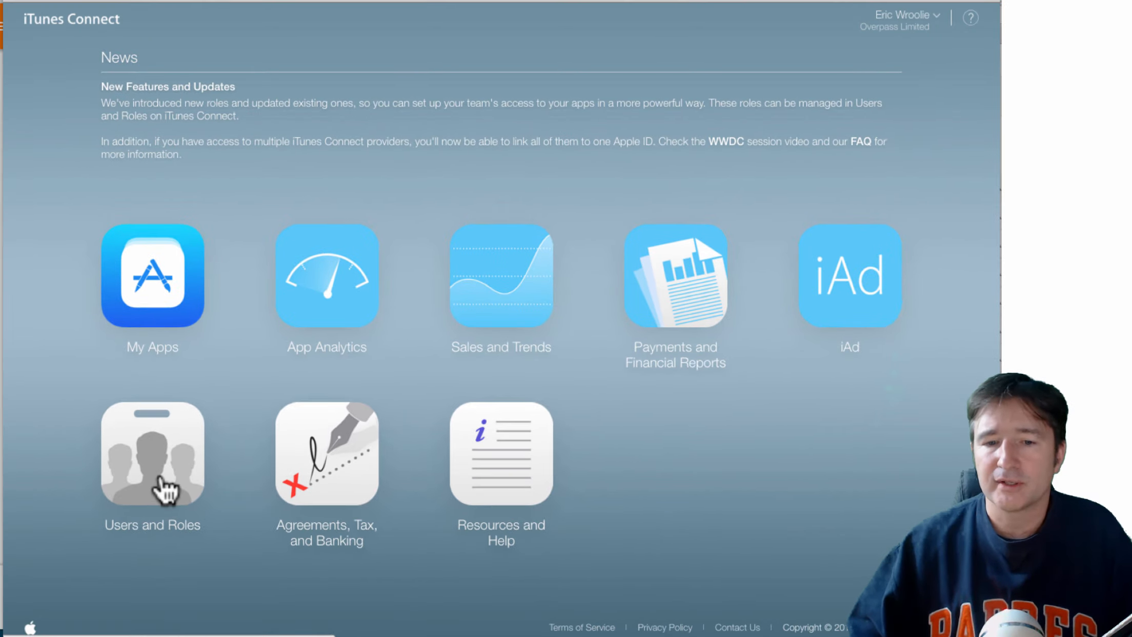
Review the iTunes Connect users, TestFlight beta testers and sandbox testers in Users and Roles, and return to the home page
left_click(137, 429)
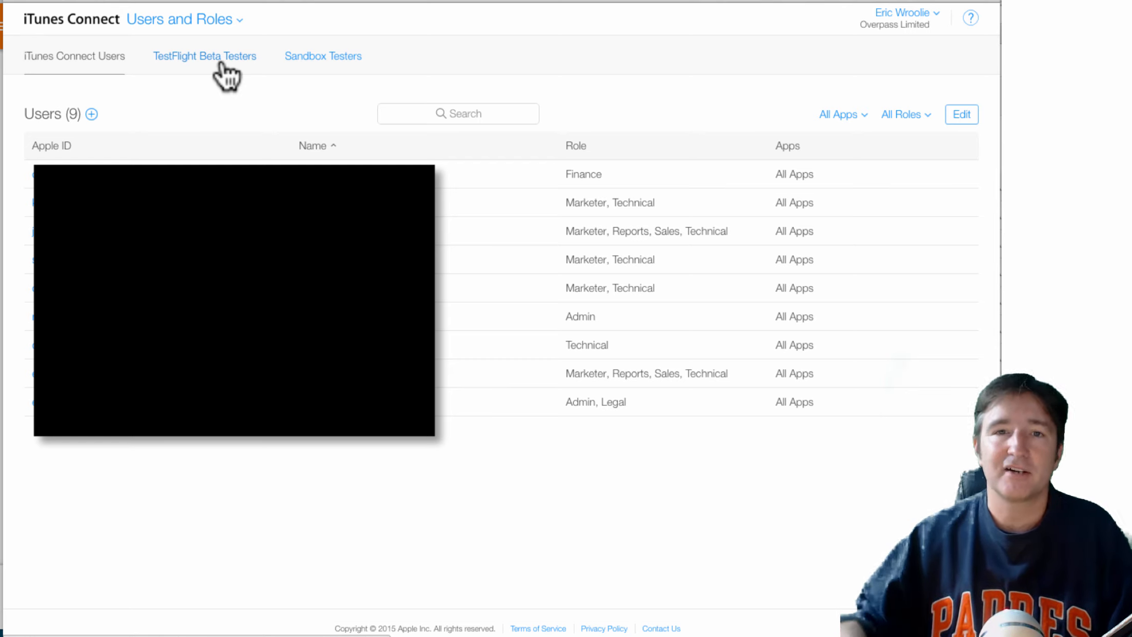
left_click(222, 64)
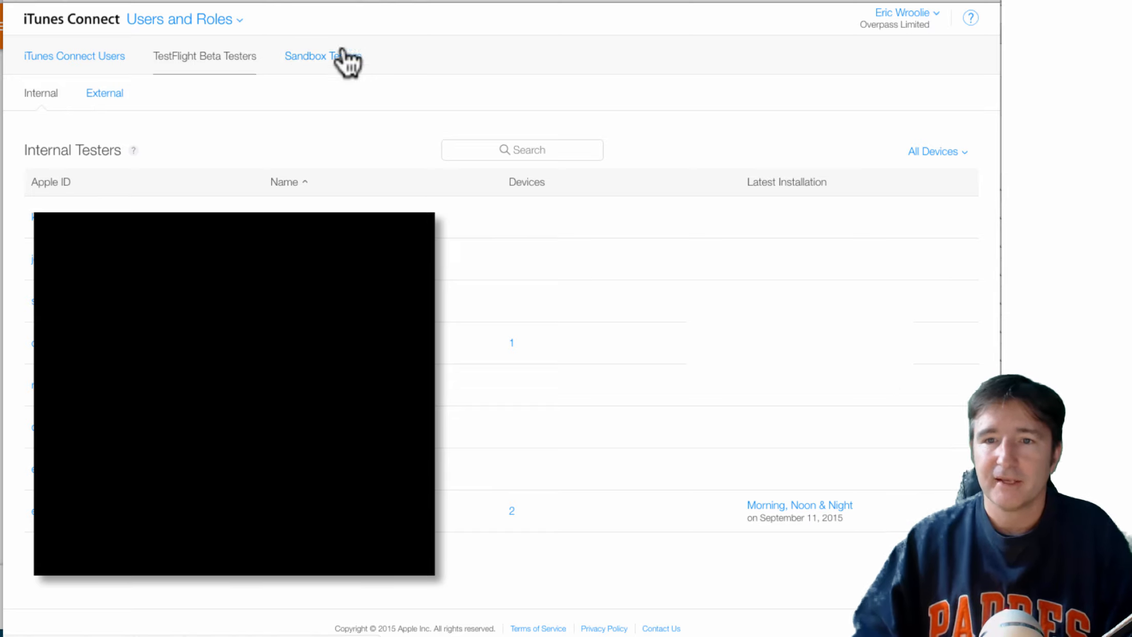
left_click(332, 62)
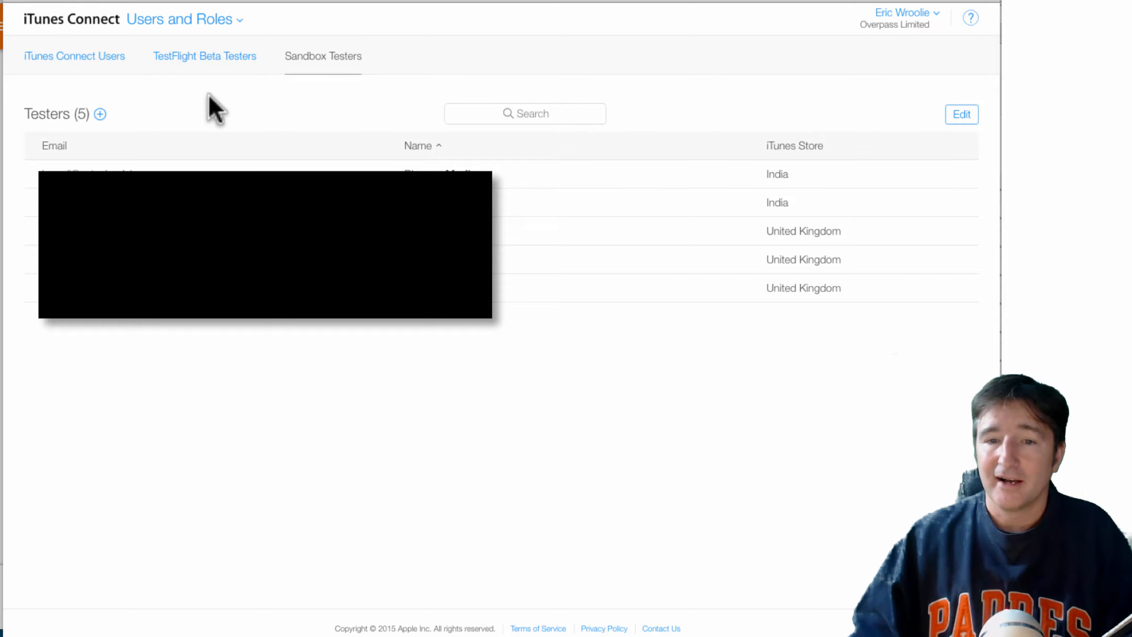
left_click(84, 19)
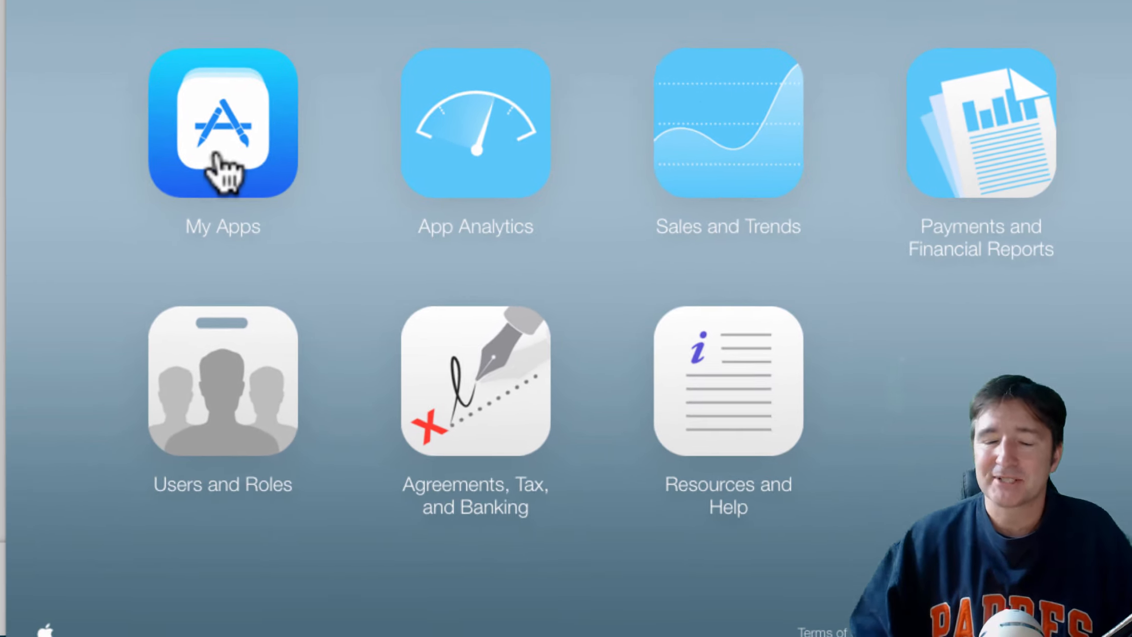
Open My Apps and look through the list of apps with their versions and statuses
left_click(217, 155)
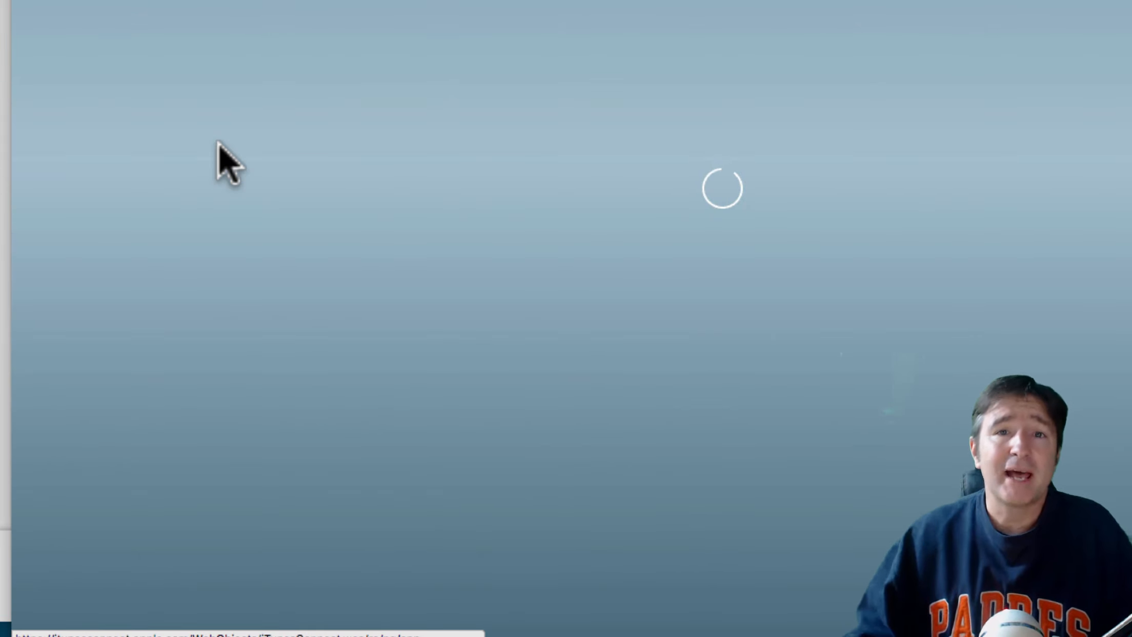
scroll(221, 154, "down", 5)
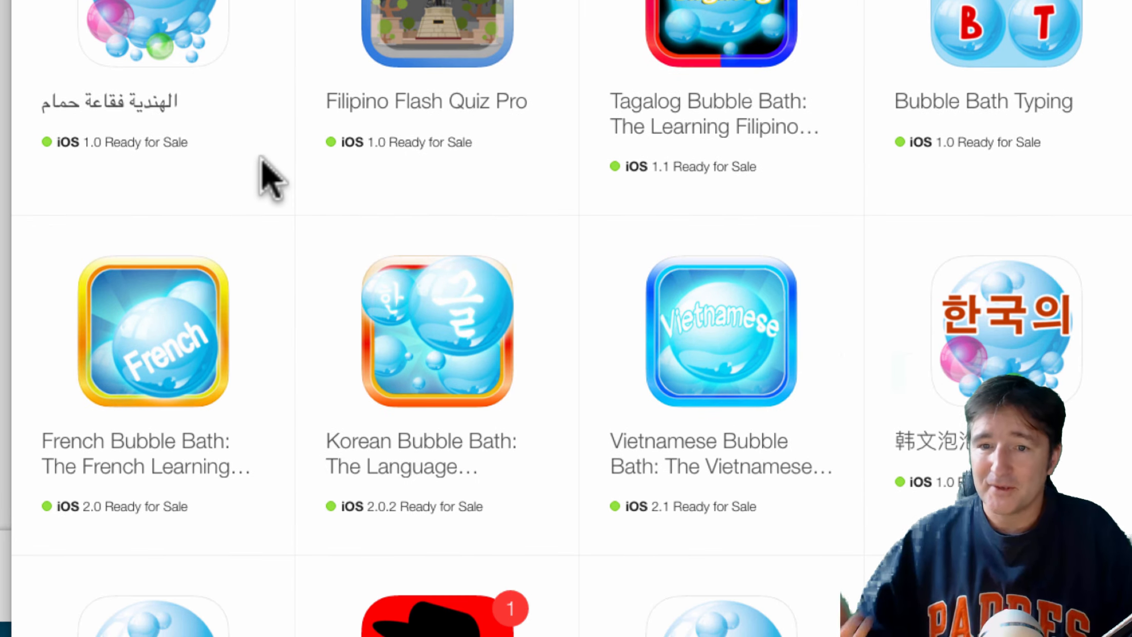
scroll(261, 159, "down", 5)
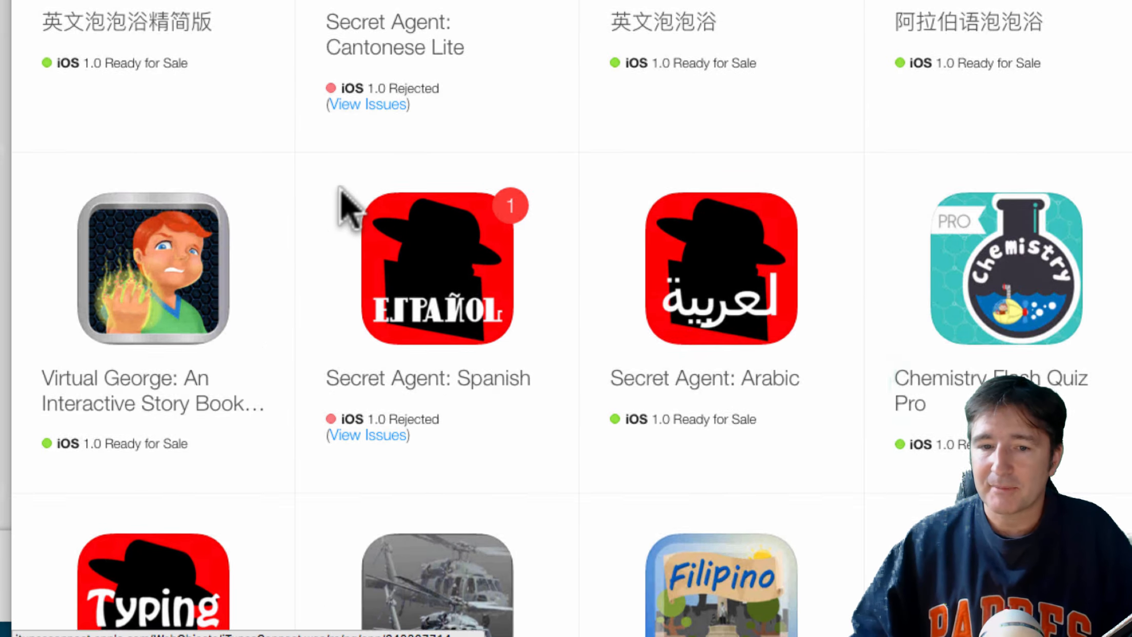
scroll(346, 205, "down", 4)
scroll(672, 149, "down", 2)
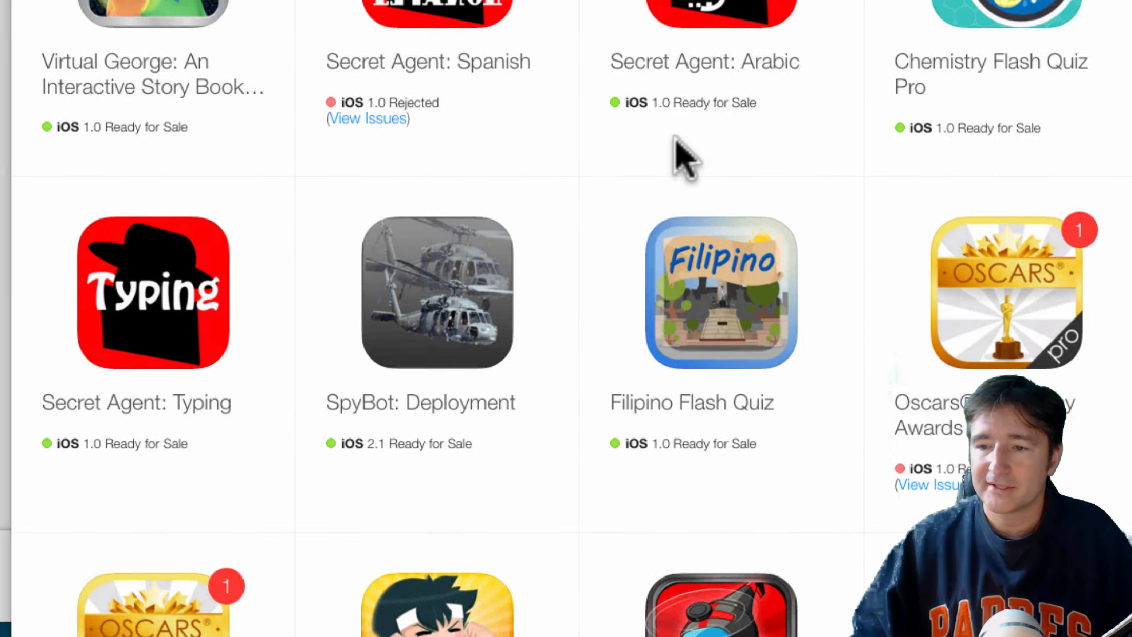
scroll(686, 154, "down", 5)
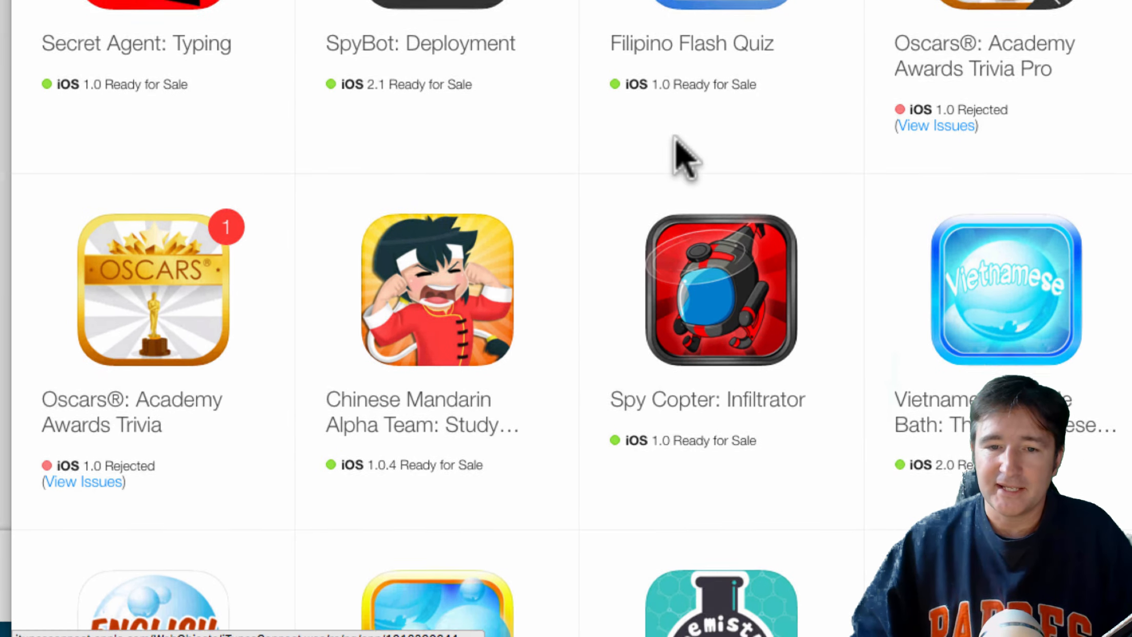
scroll(686, 159, "down", 3)
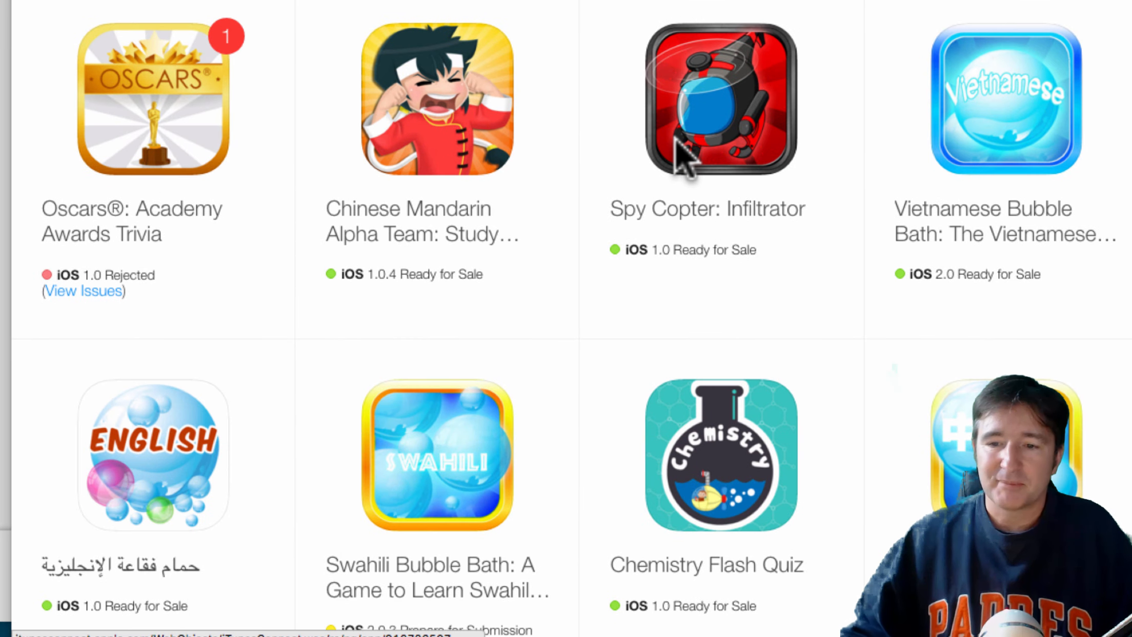
scroll(686, 159, "down", 8)
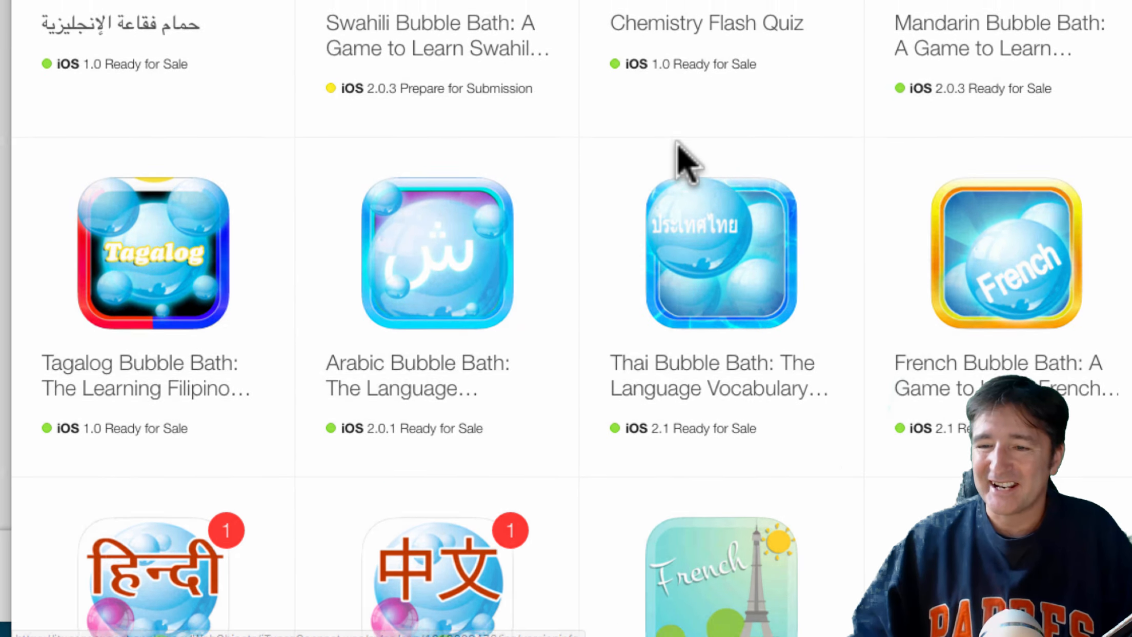
scroll(686, 163, "down", 3)
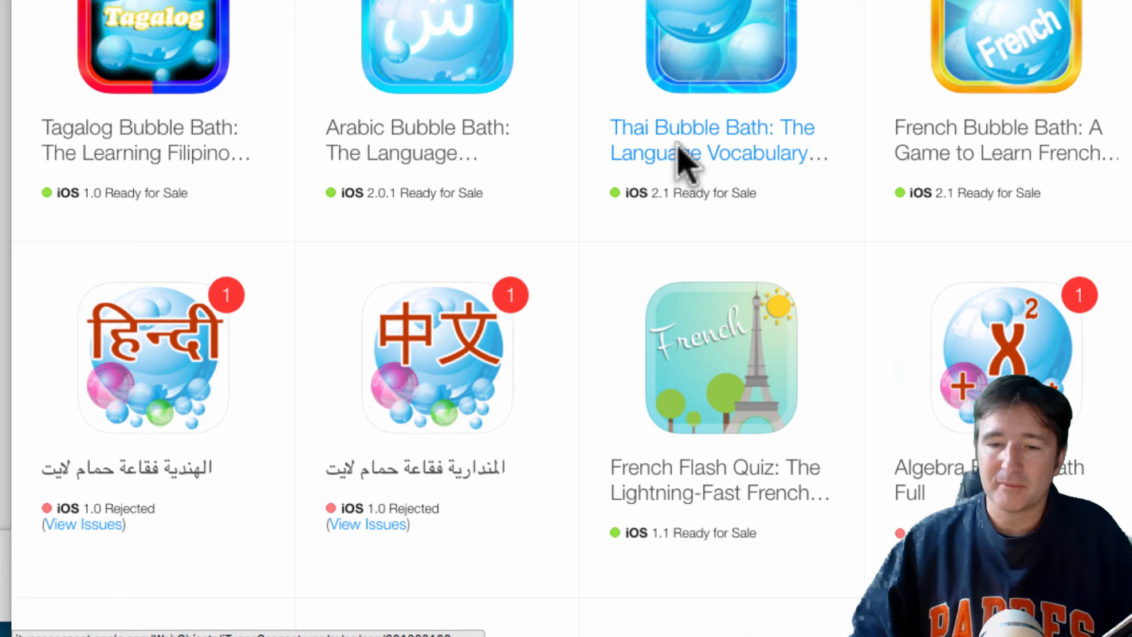
scroll(686, 163, "down", 6)
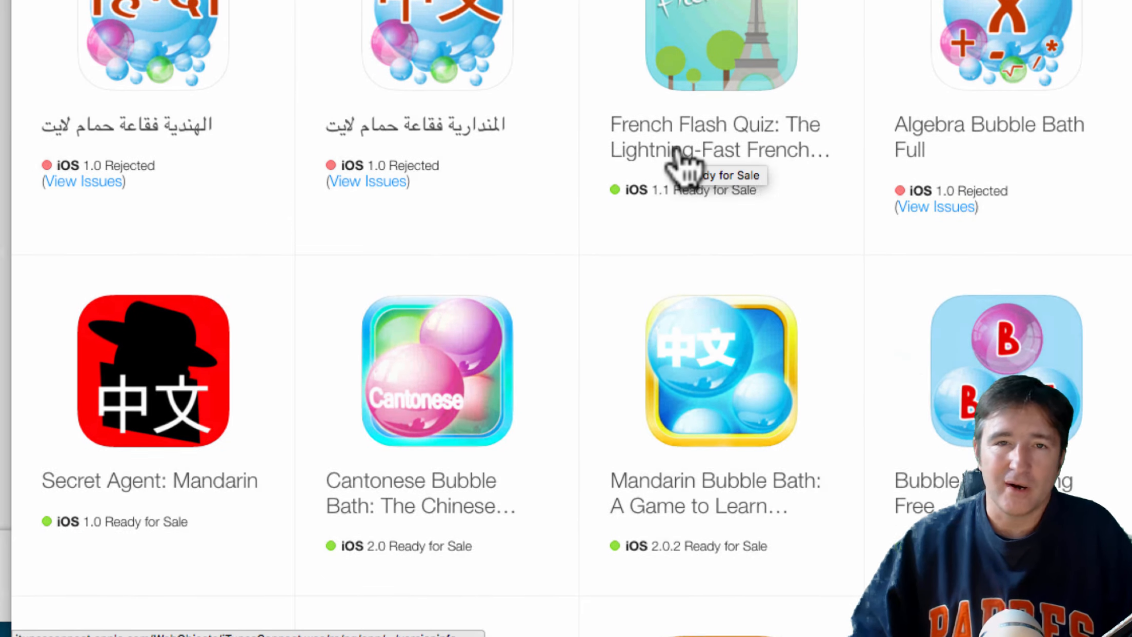
scroll(686, 163, "down", 3)
scroll(686, 163, "down", 3)
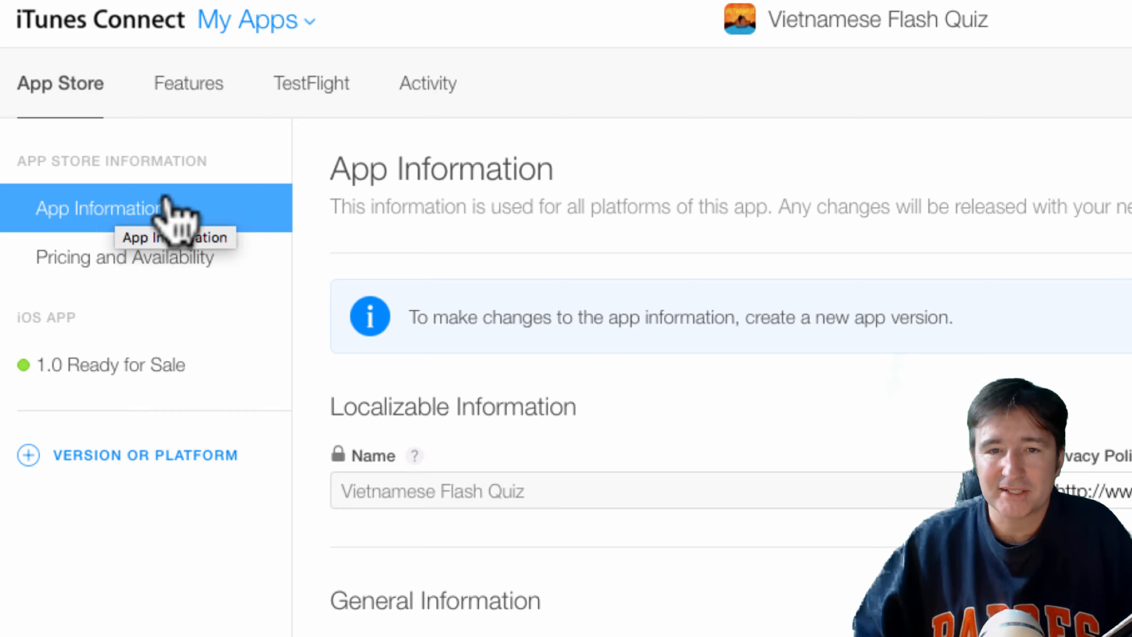
View the Features, TestFlight and Activity sections of the Vietnamese Flash Quiz app
left_click(201, 87)
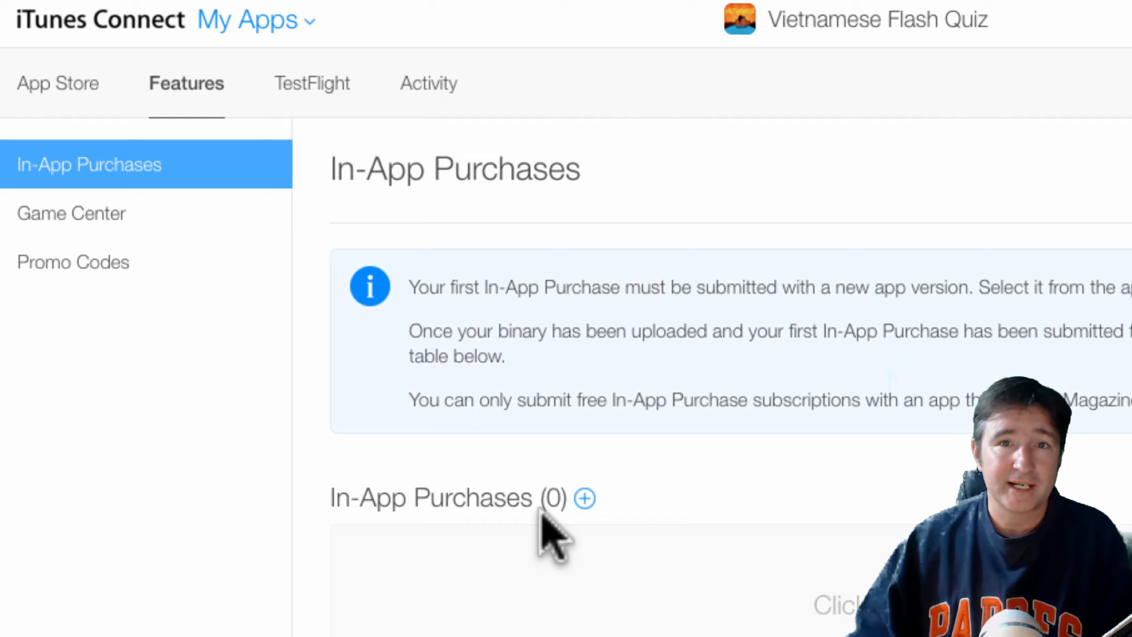
left_click(311, 84)
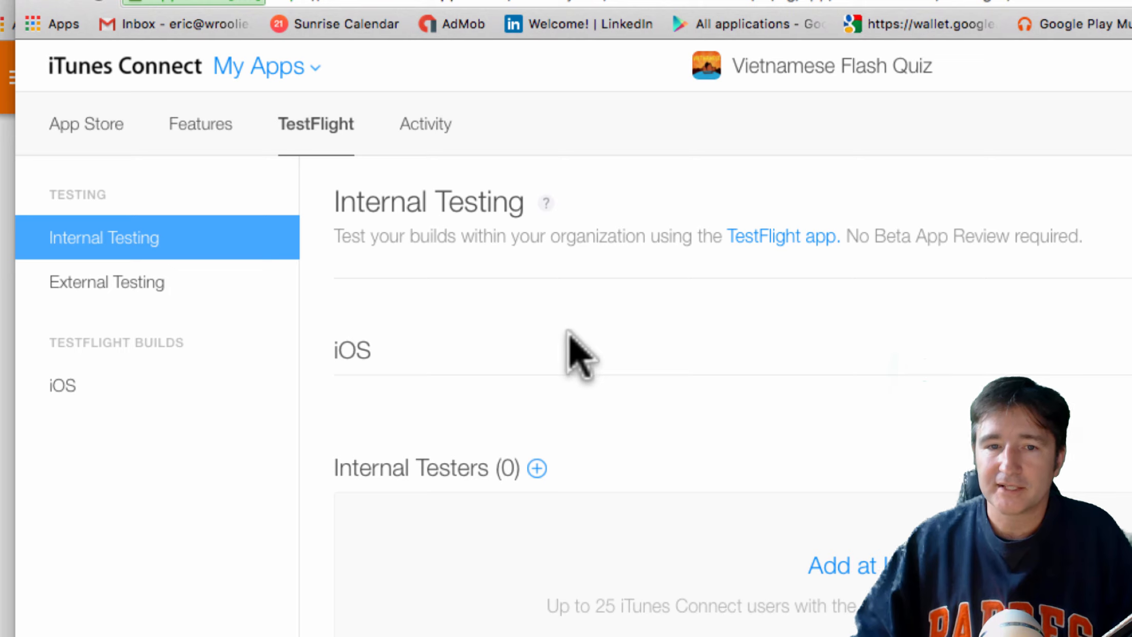
left_click(424, 125)
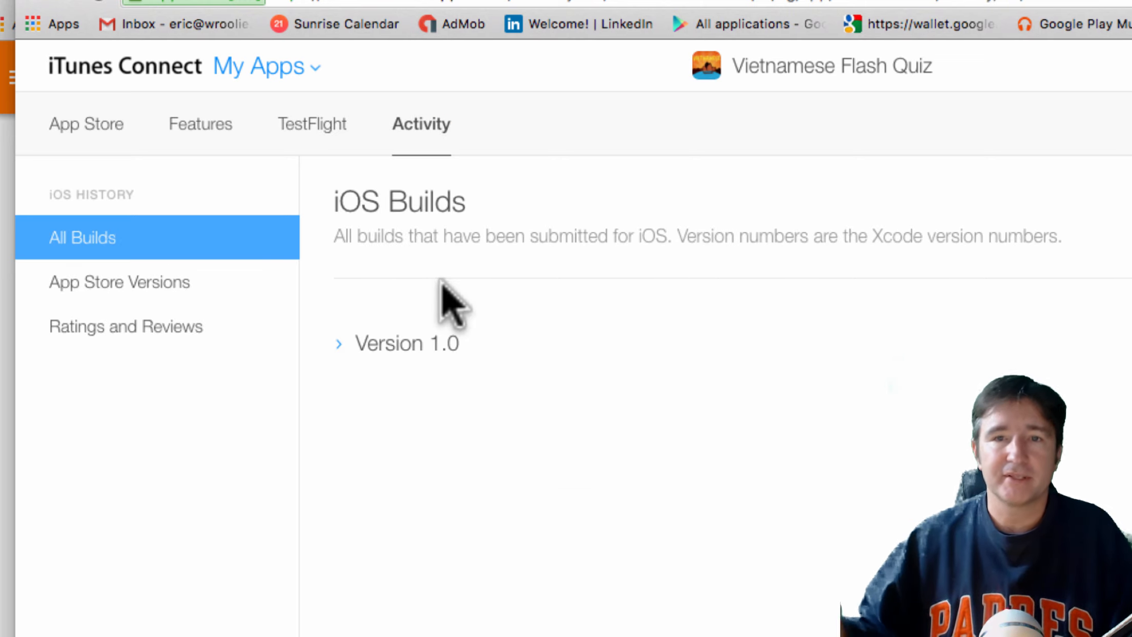
Return to the app's App Store section and examine its localizable and general App Information
left_click(85, 128)
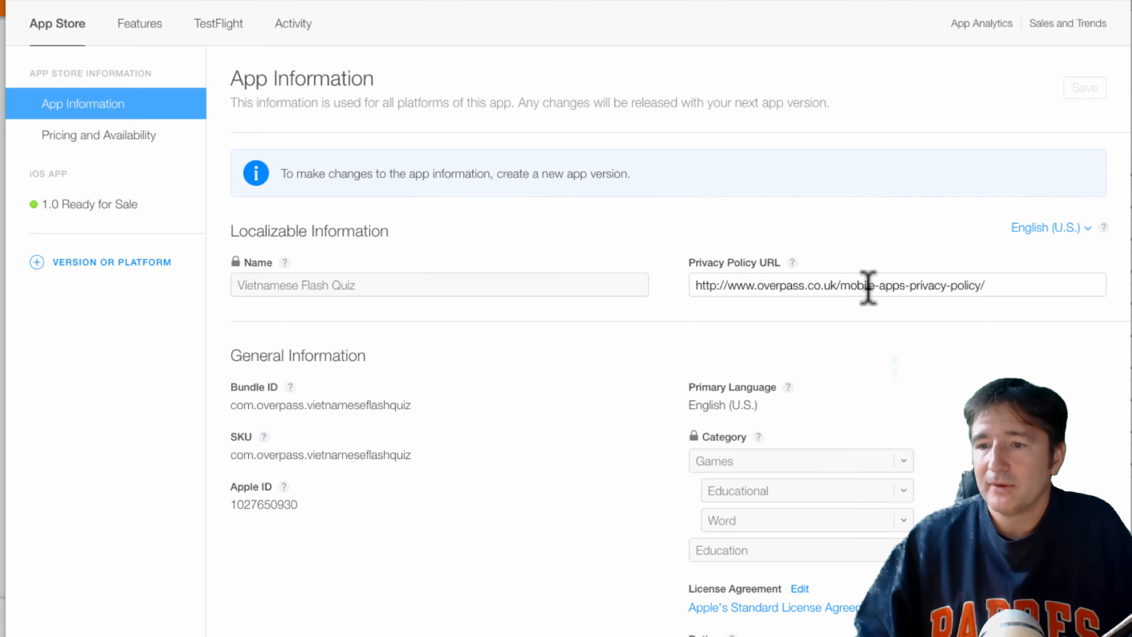
scroll(738, 333, "down", 2)
scroll(735, 328, "down", 1)
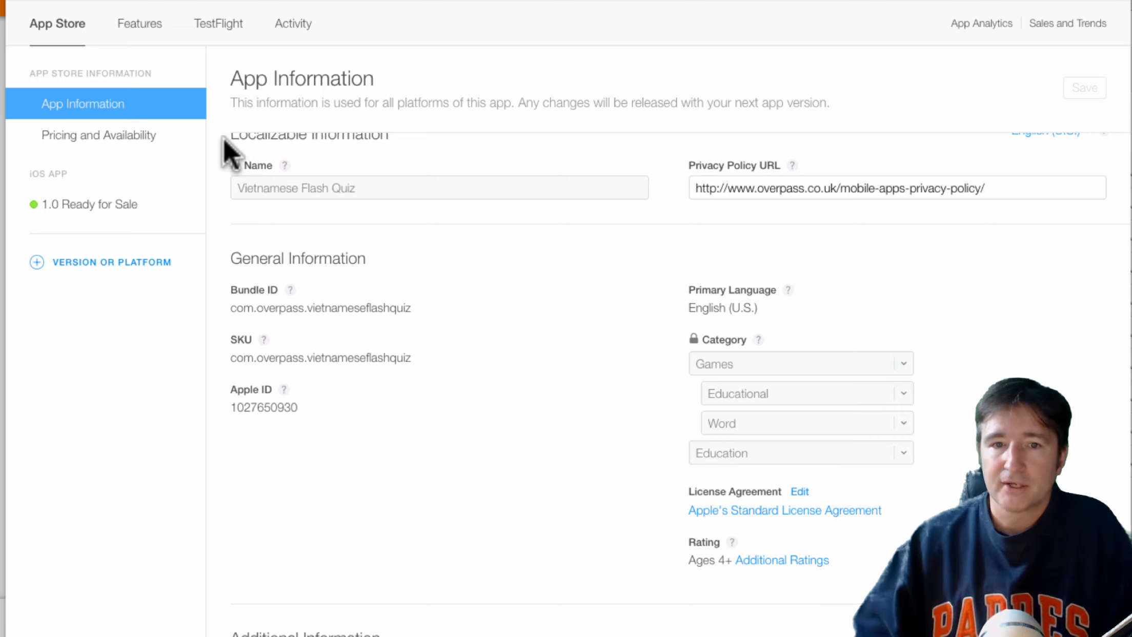
Set the app's price to GBP 1.49 (Tier 2) in Pricing and Availability
left_click(92, 139)
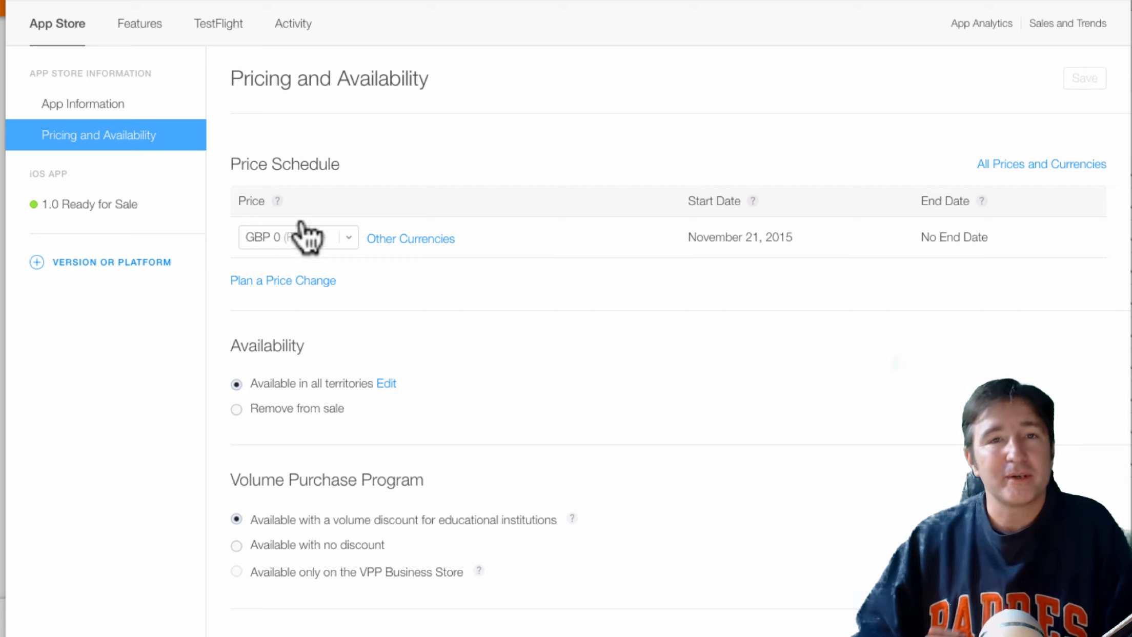
left_click(350, 240)
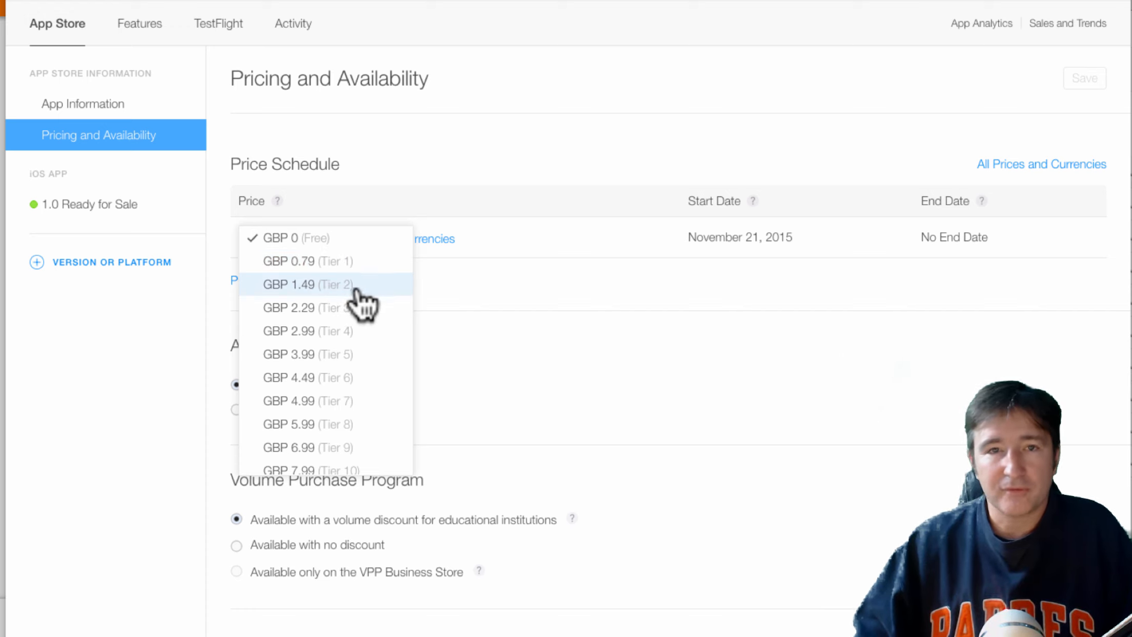
left_click(340, 287)
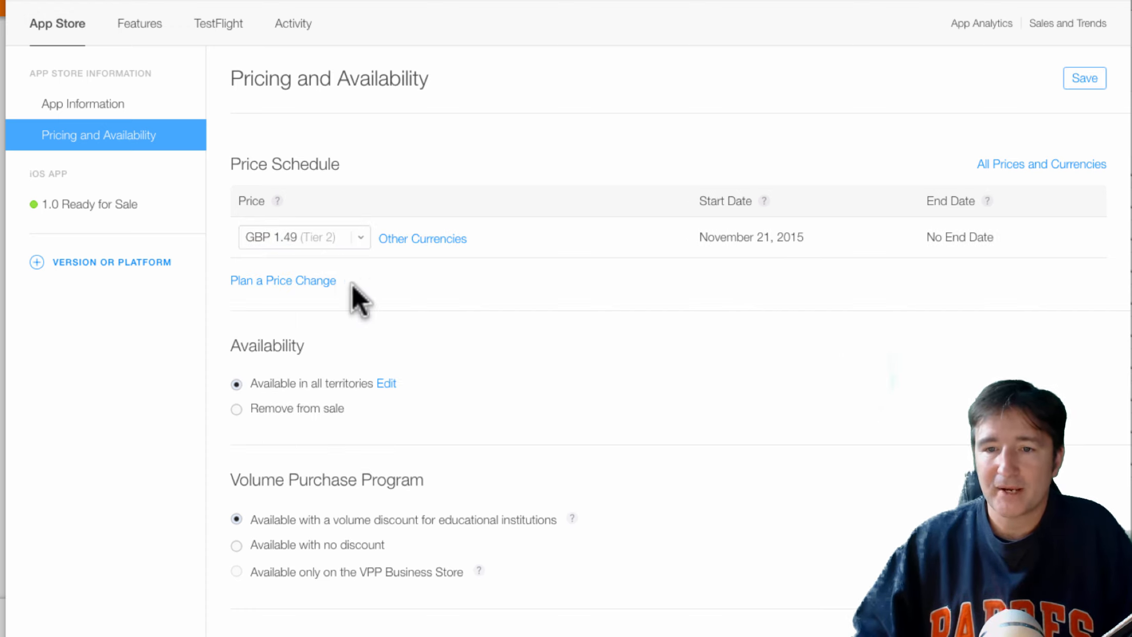
Review the Tier 2 prices and proceeds in other currencies, then close the overview
left_click(418, 240)
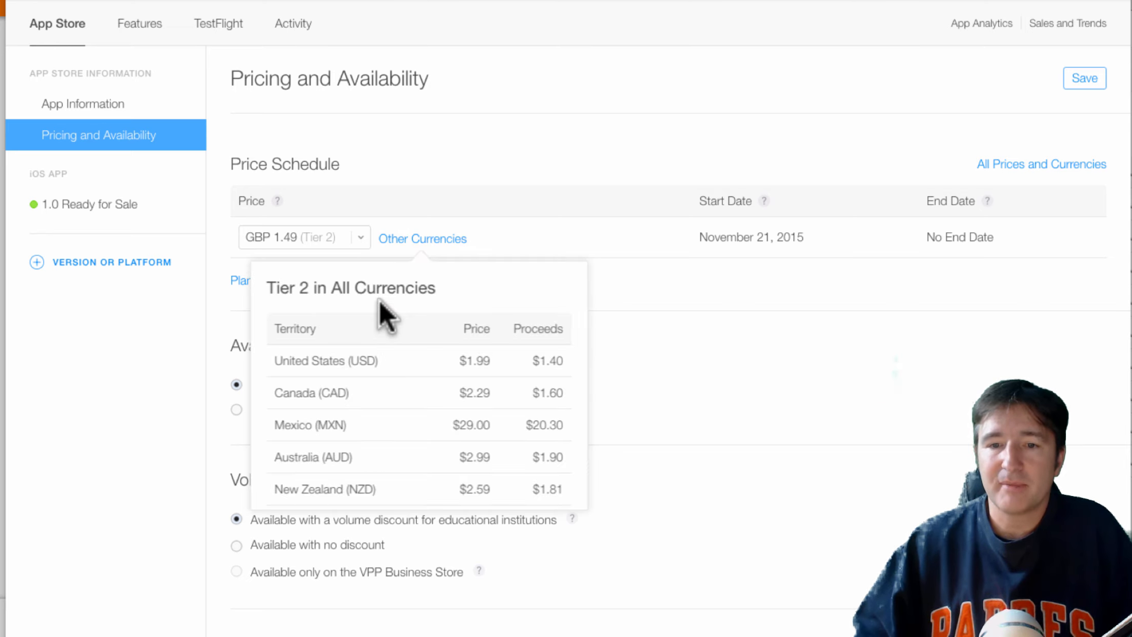
scroll(415, 364, "down", 3)
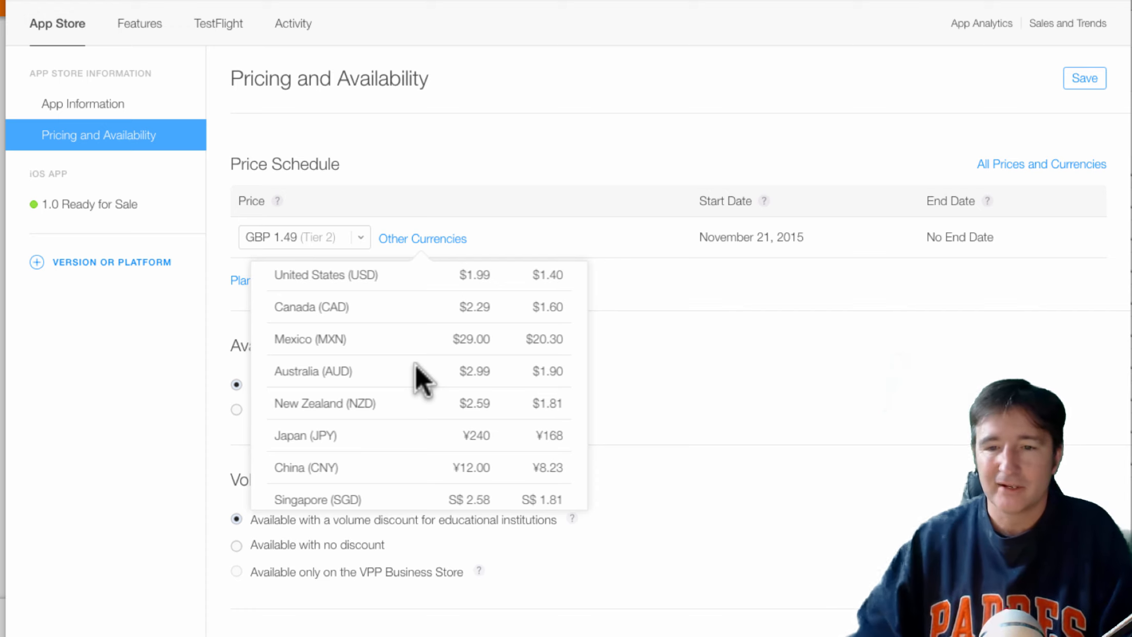
scroll(416, 365, "down", 5)
scroll(416, 374, "down", 10)
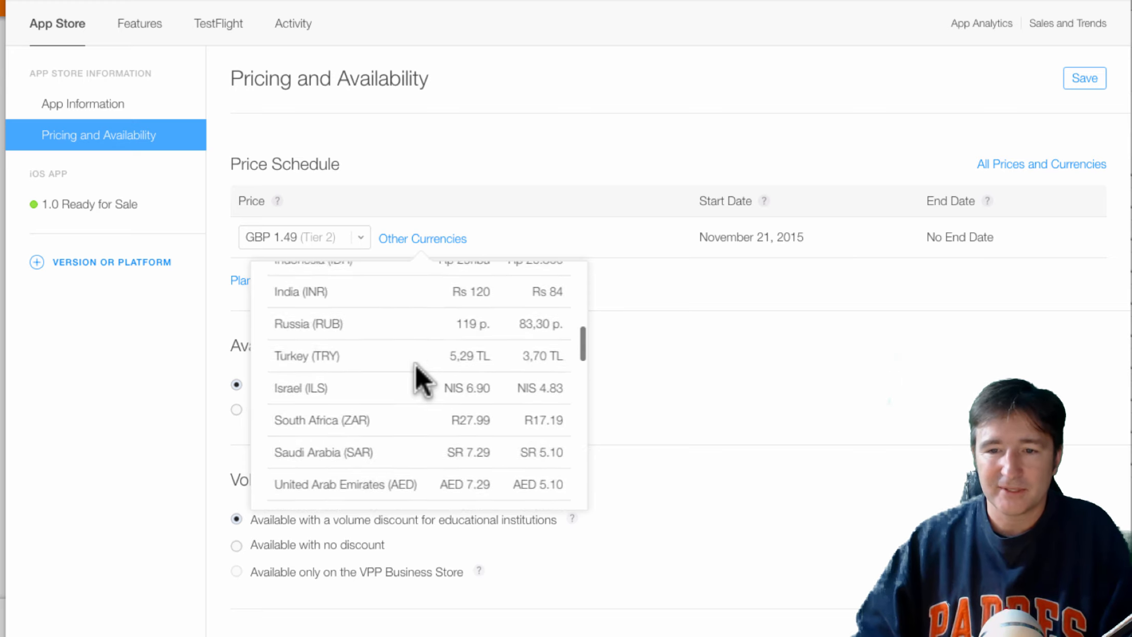
scroll(416, 374, "up", 4)
left_click(747, 421)
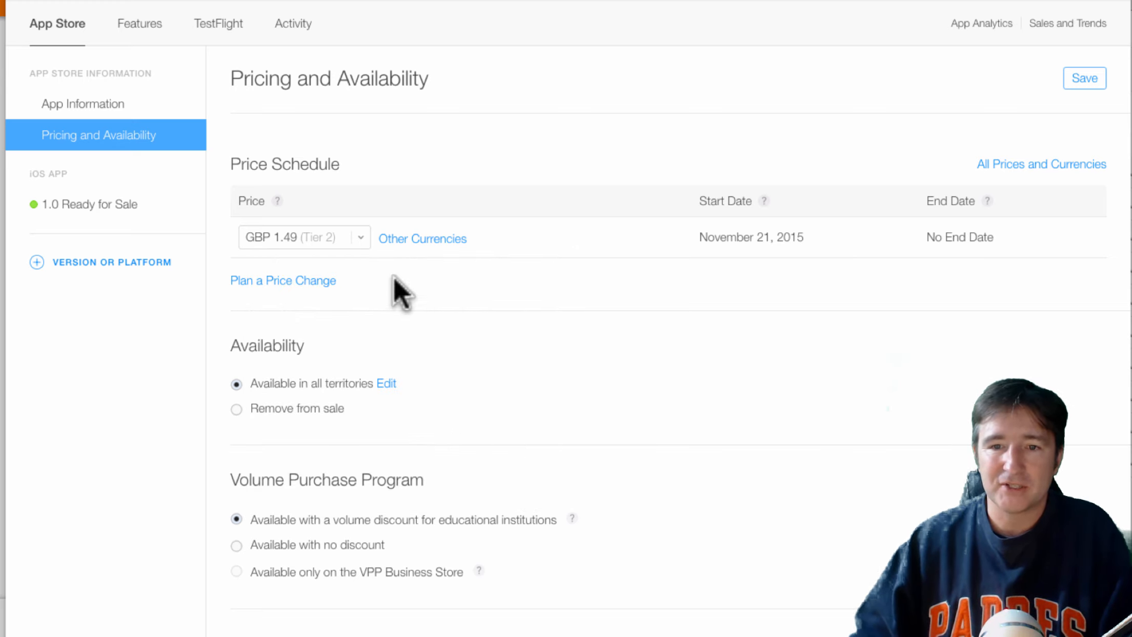
Browse the available price tiers through Tier 87 and the alternate tiers, then close the list without choosing another price
left_click(361, 239)
scroll(383, 333, "down", 5)
scroll(382, 340, "down", 20)
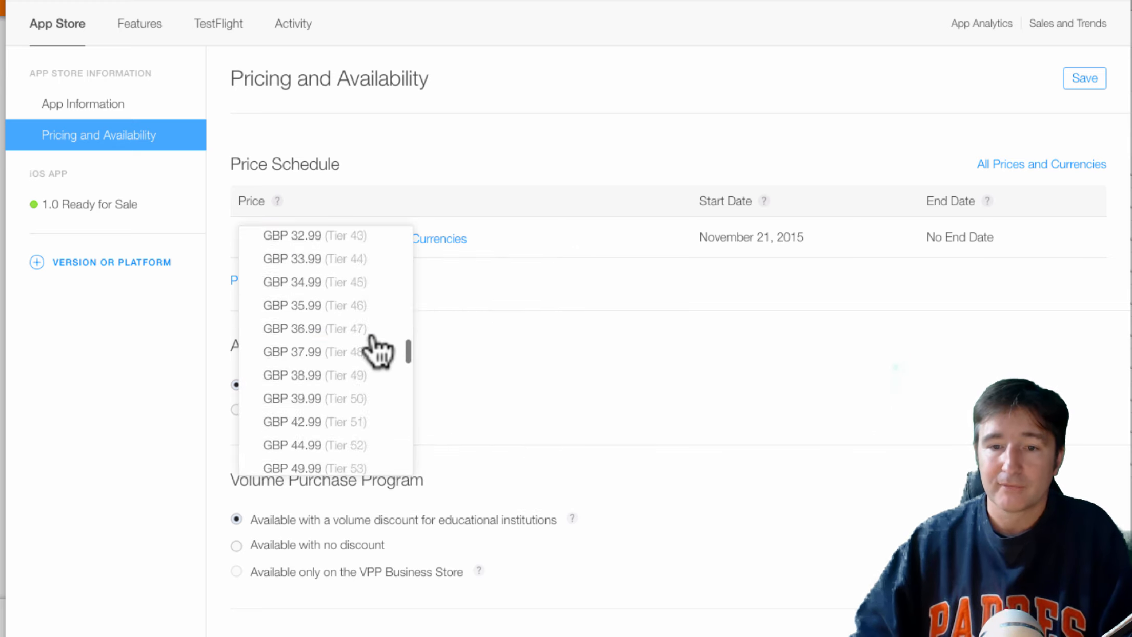
scroll(378, 350, "up", 8)
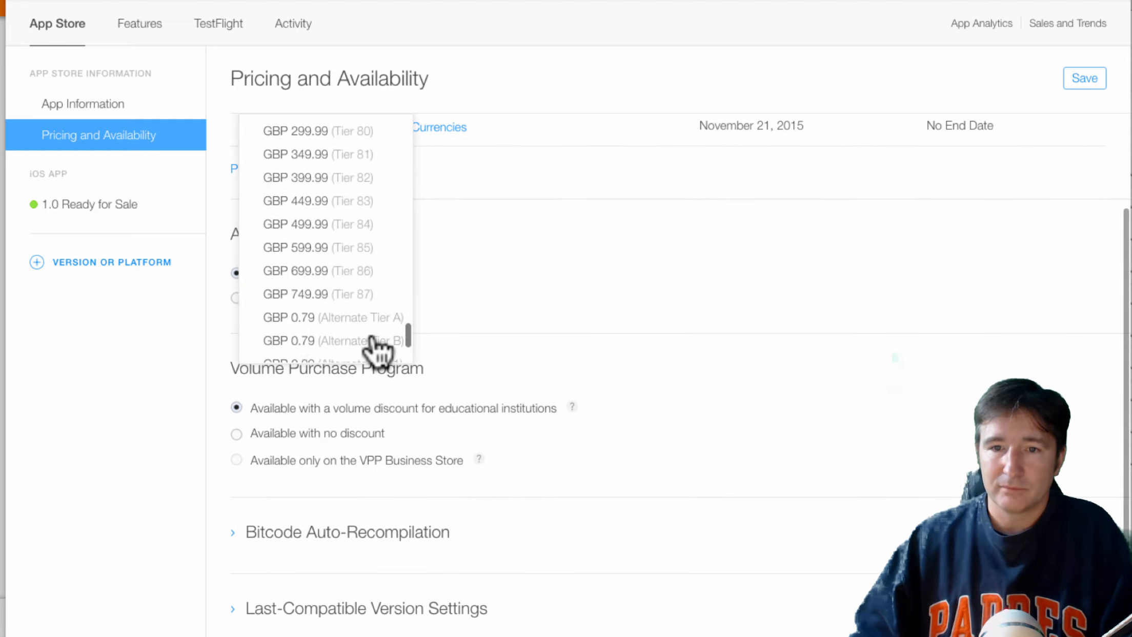
scroll(378, 351, "down", 2)
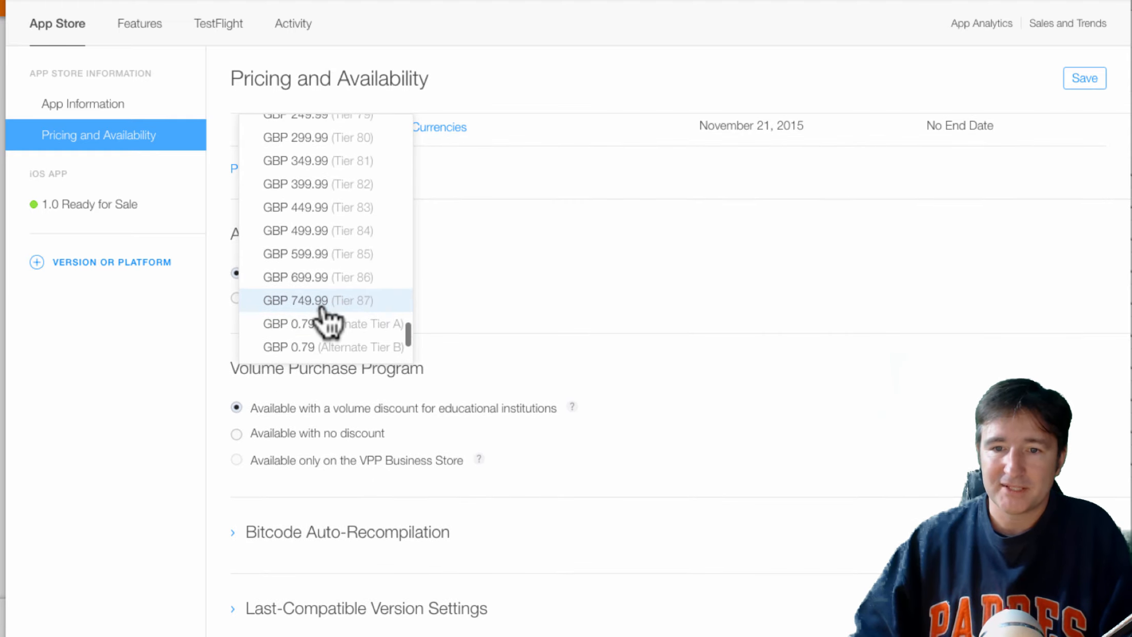
left_click(587, 323)
scroll(518, 316, "up", 5)
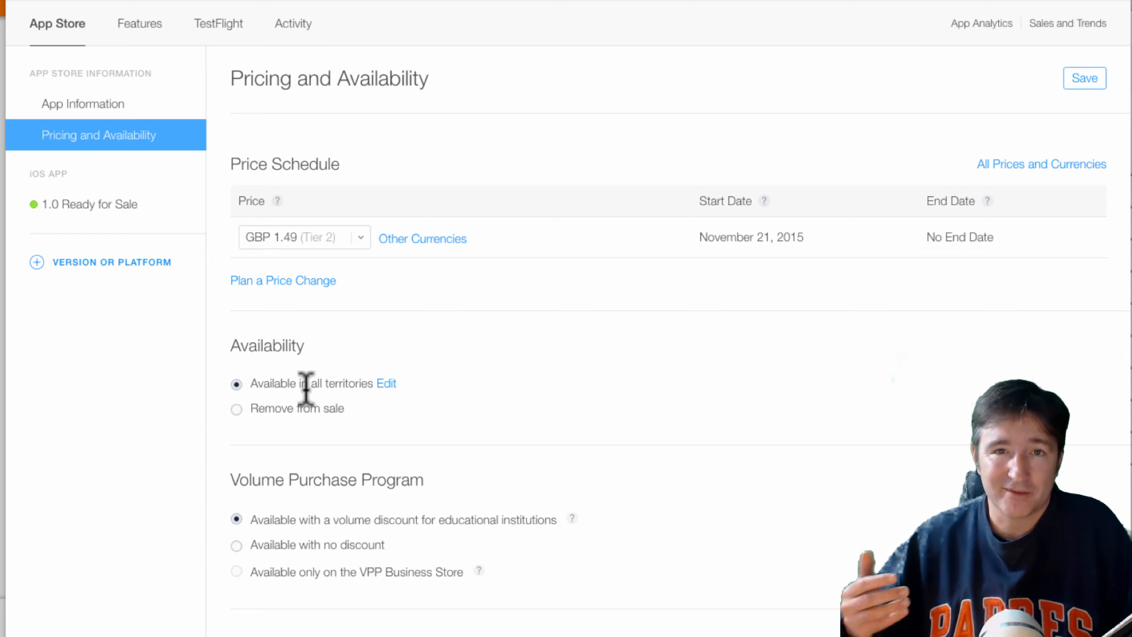
Review the availability and volume purchase options, discard the unsaved pricing changes, and open the app's 1.0 Ready for Sale version
scroll(306, 388, "down", 3)
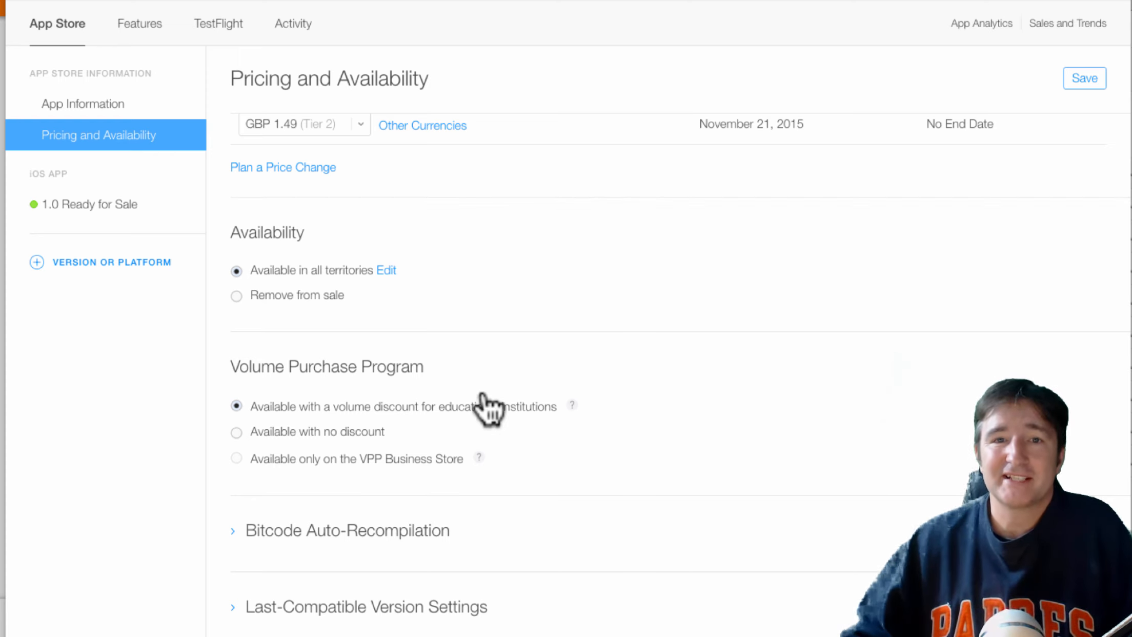
left_click(113, 205)
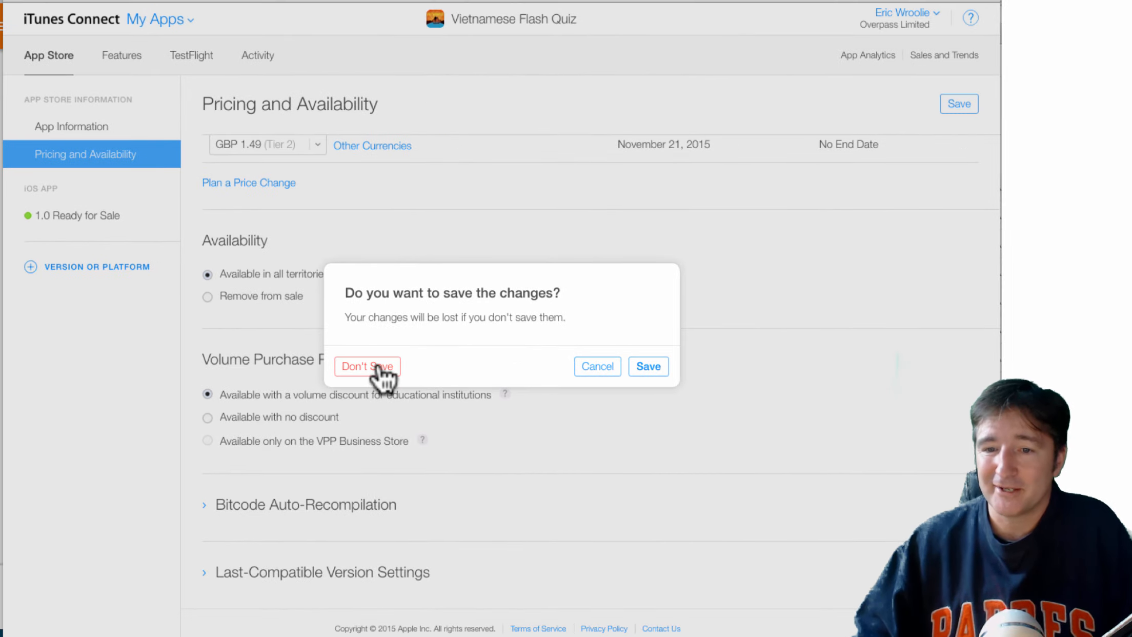
left_click(412, 373)
left_click(63, 222)
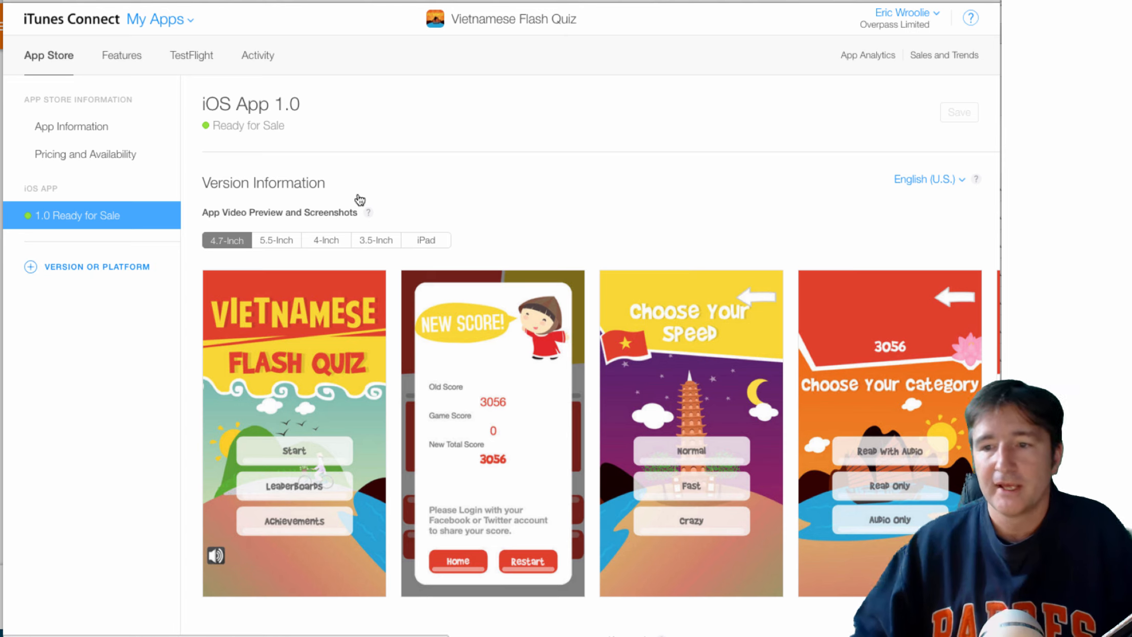
Create a new iOS version of the app with store version number 1.1
left_click(88, 272)
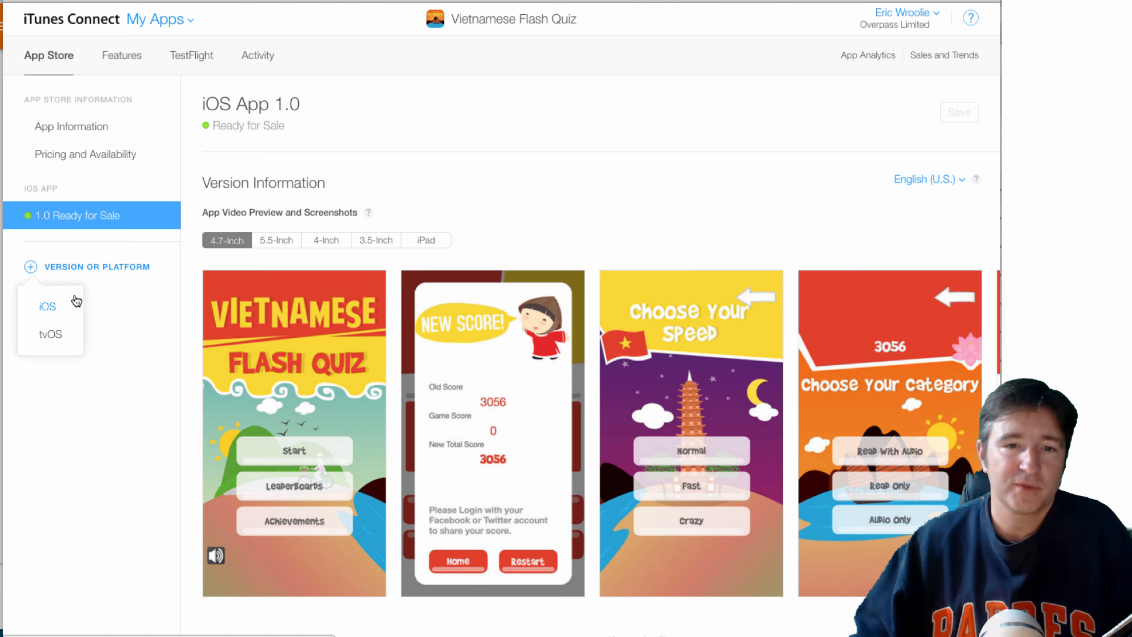
left_click(51, 306)
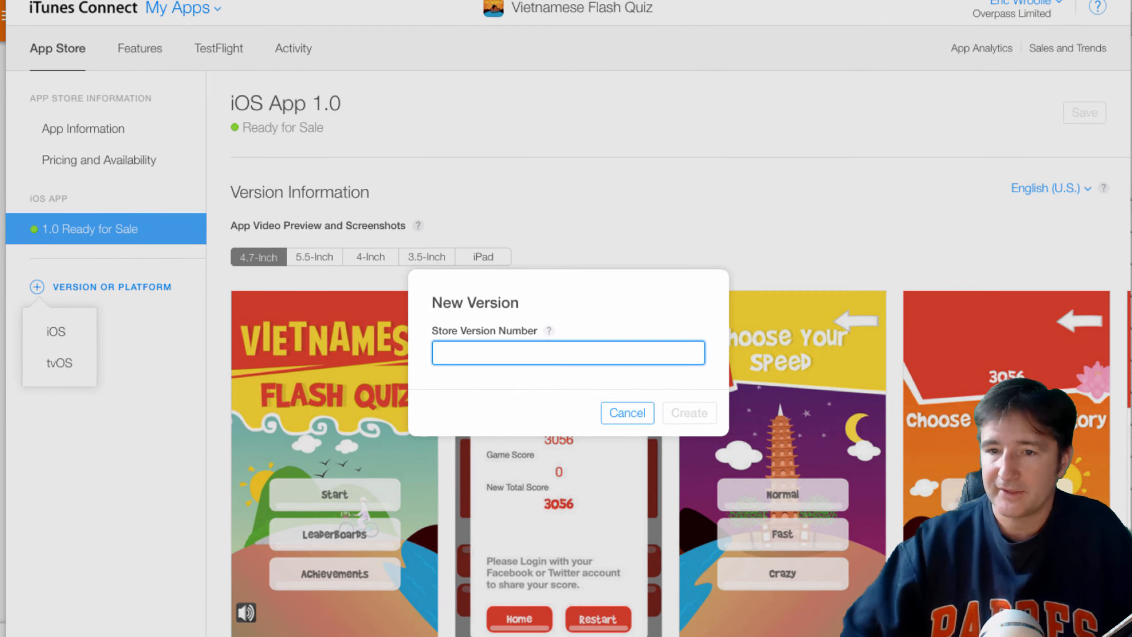
type(".2")
key("BackSpace")
key("BackSpace")
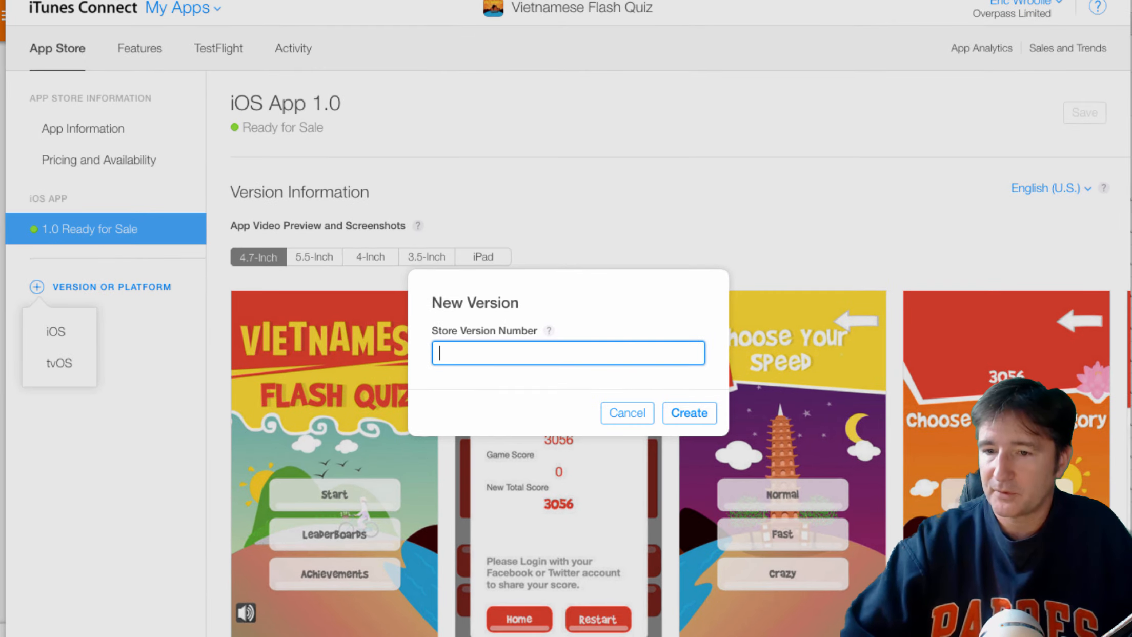
type("1.1")
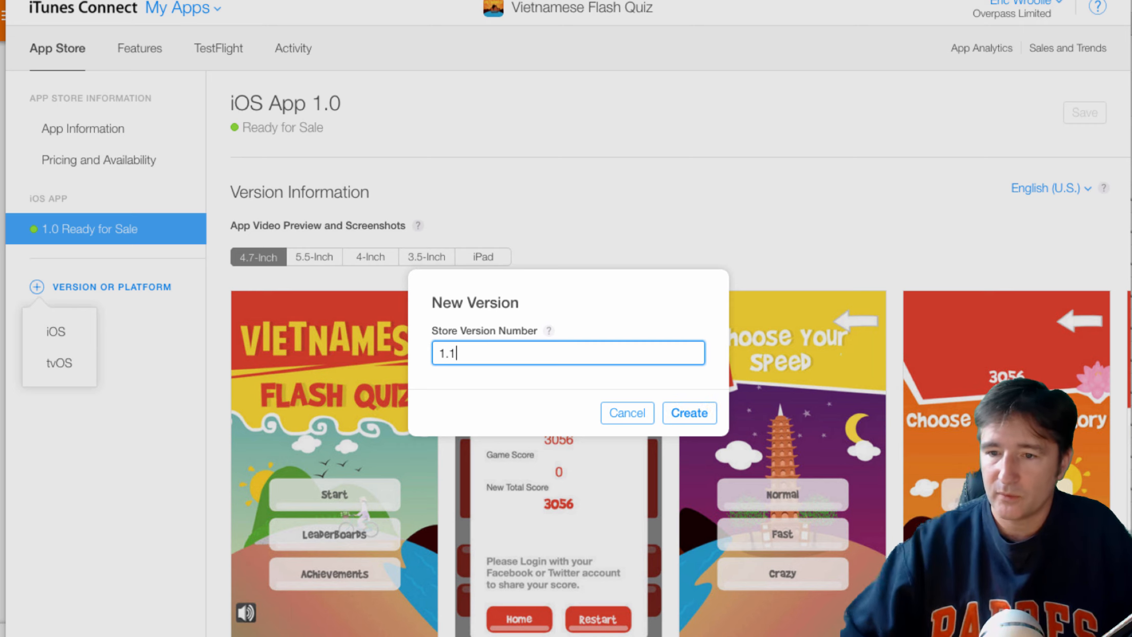
left_click(703, 412)
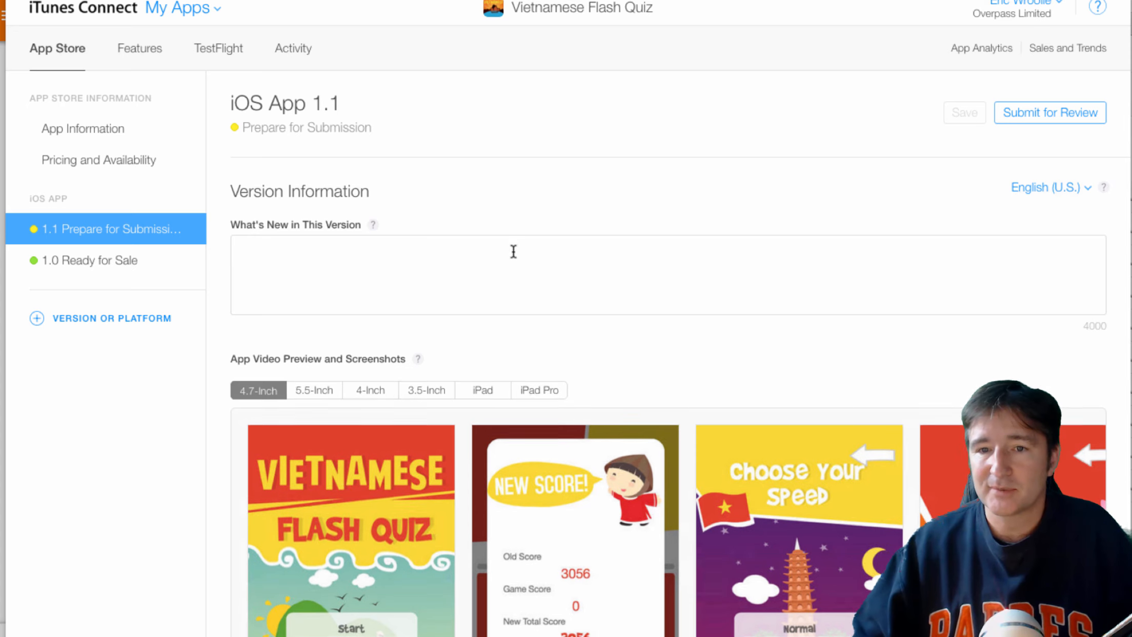
Place the cursor in version 1.1's What's New in This Version field and examine that section
scroll(469, 256, "down", 1)
scroll(454, 258, "up", 1)
left_click(448, 259)
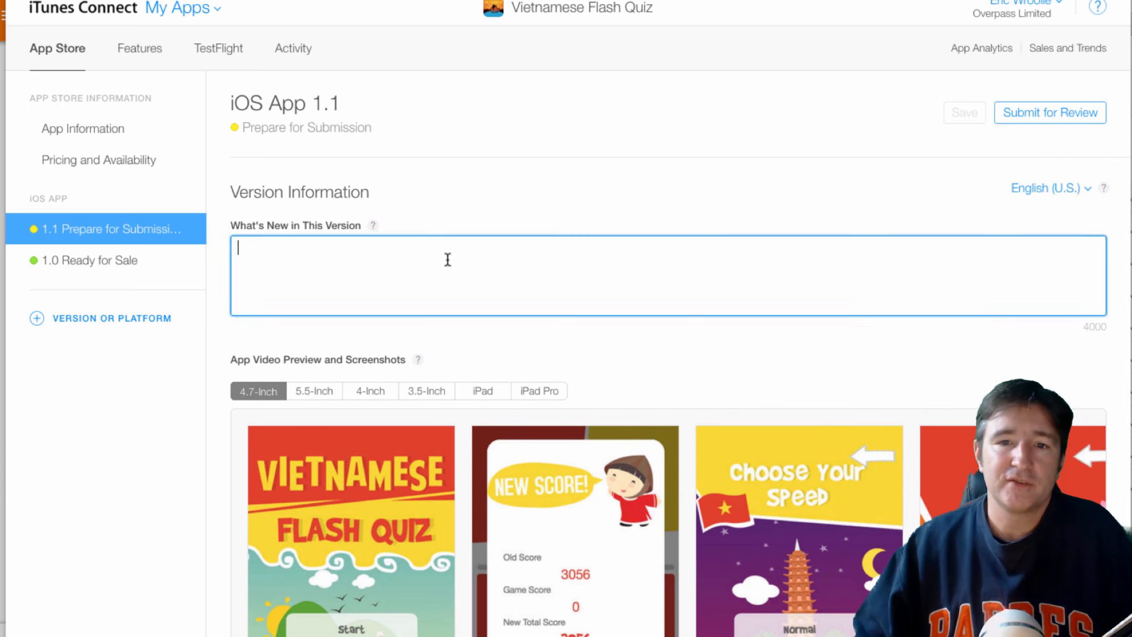
scroll(410, 236, "down", 1)
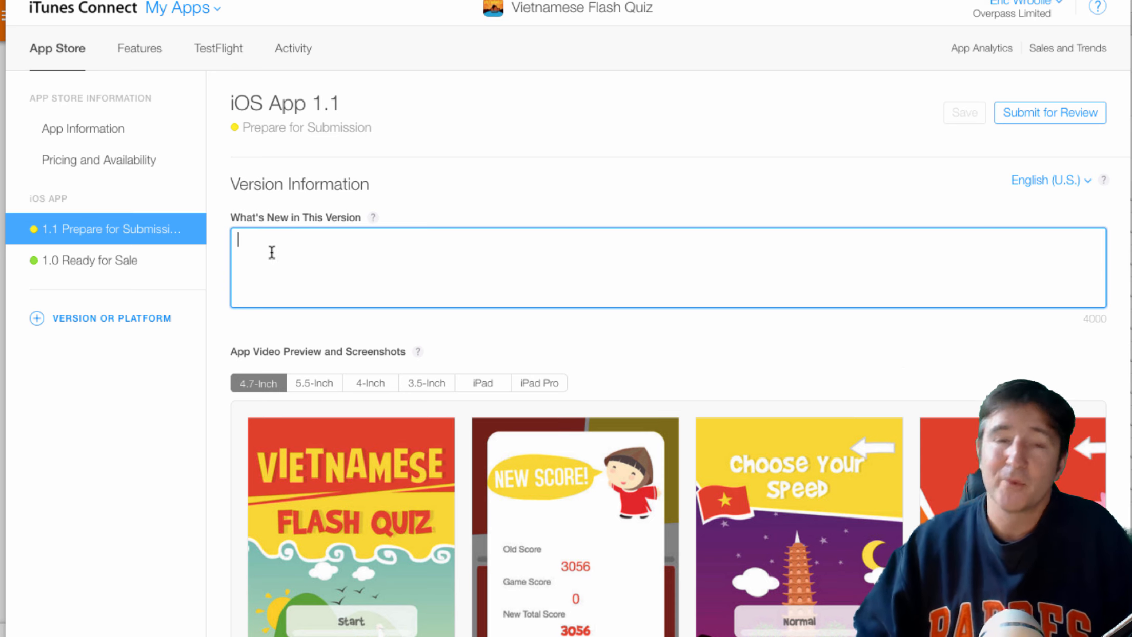
View version 1.1's App Video Preview and Screenshots for the 5.5-inch and 4-inch display sizes
scroll(271, 266, "down", 3)
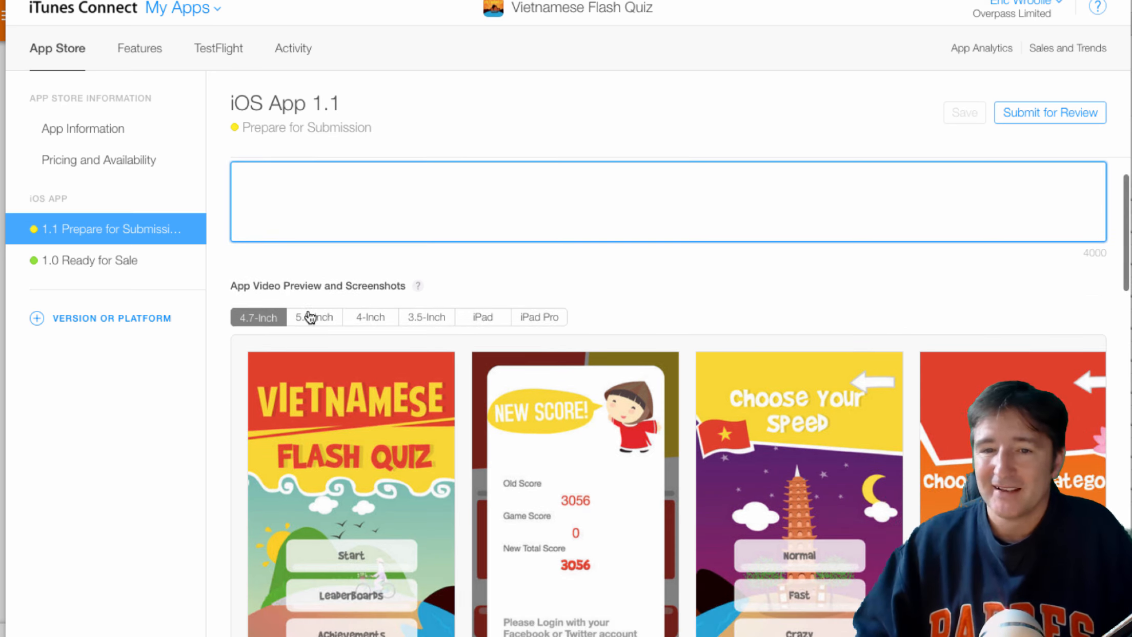
scroll(302, 319, "down", 3)
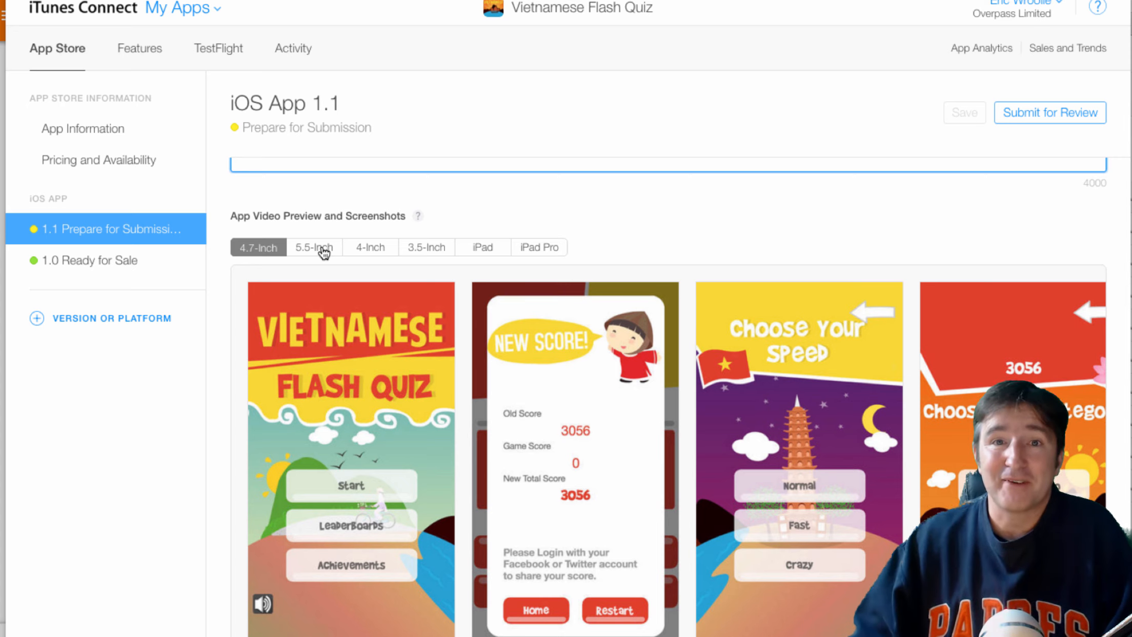
left_click(323, 256)
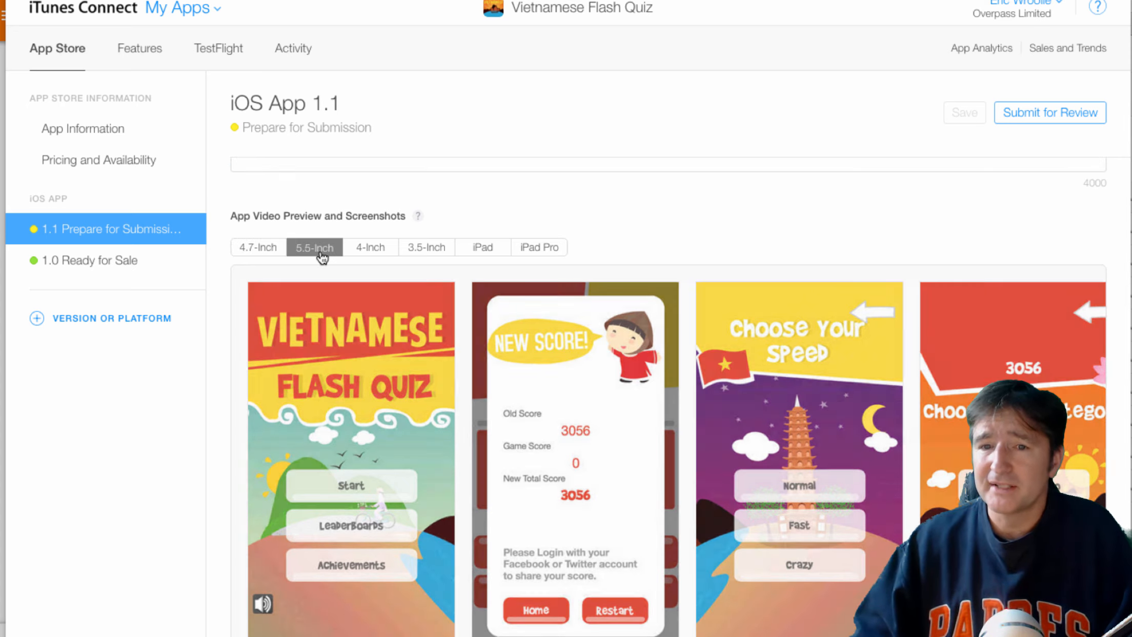
left_click(374, 252)
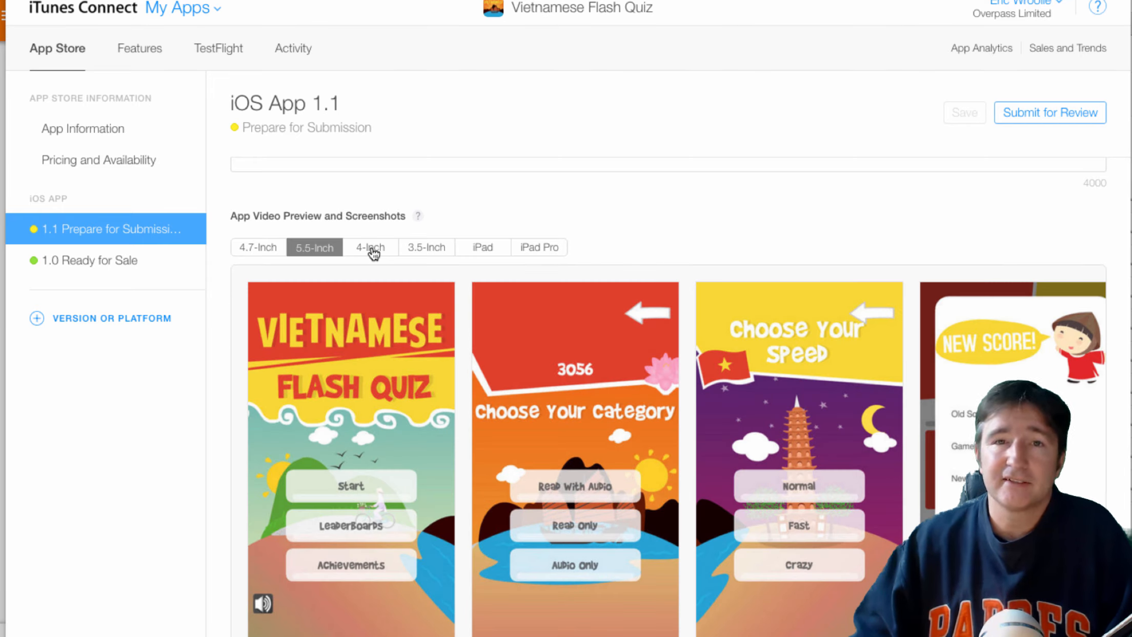
left_click(373, 250)
left_click(419, 248)
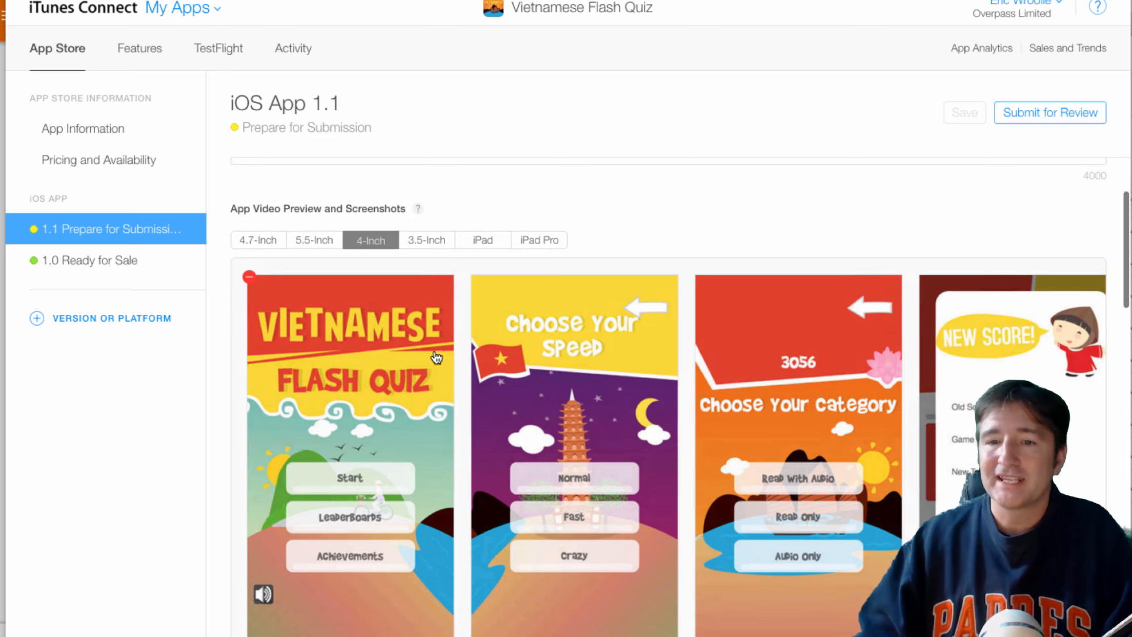
Look through the row of 4-inch app screenshots, then return to the display size choices
scroll(451, 349, "down", 3)
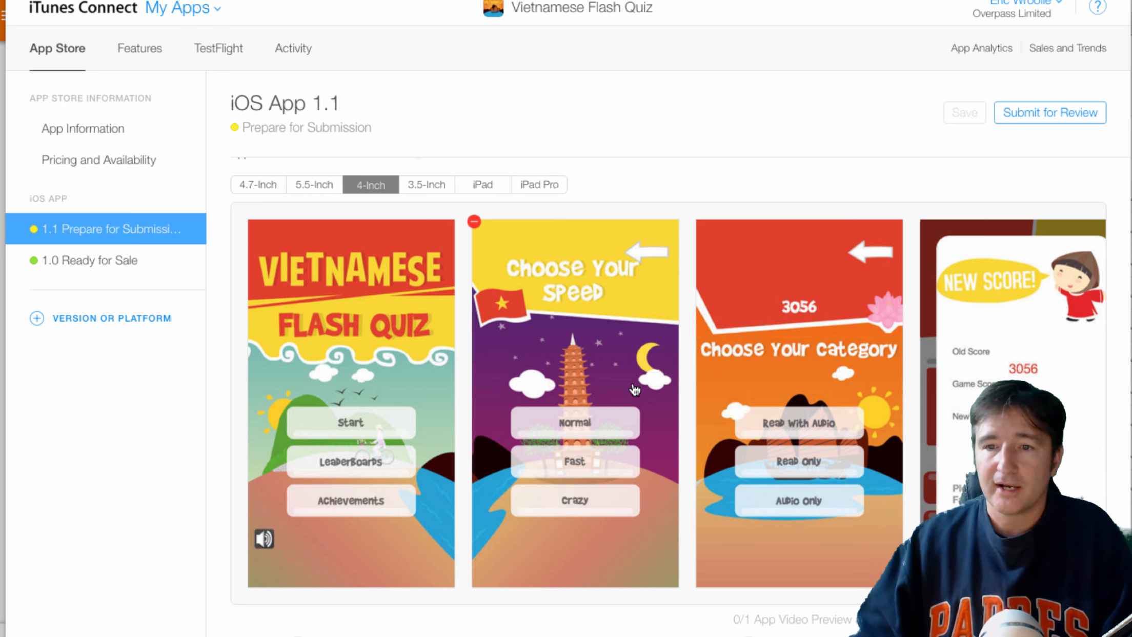
scroll(635, 390, "right", 5)
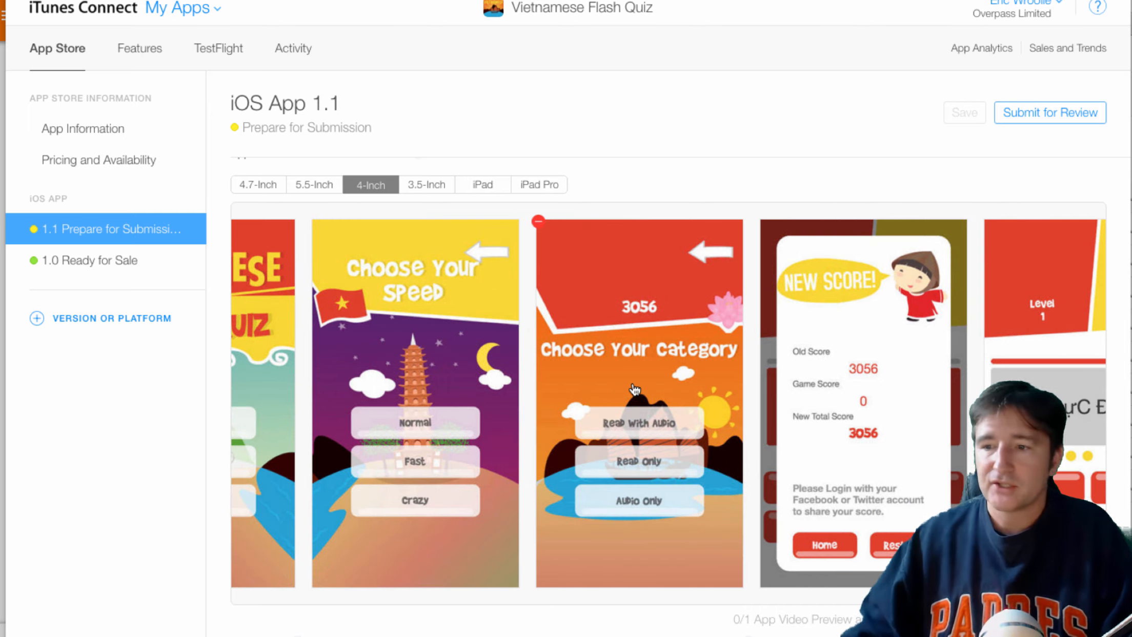
scroll(635, 390, "left", 5)
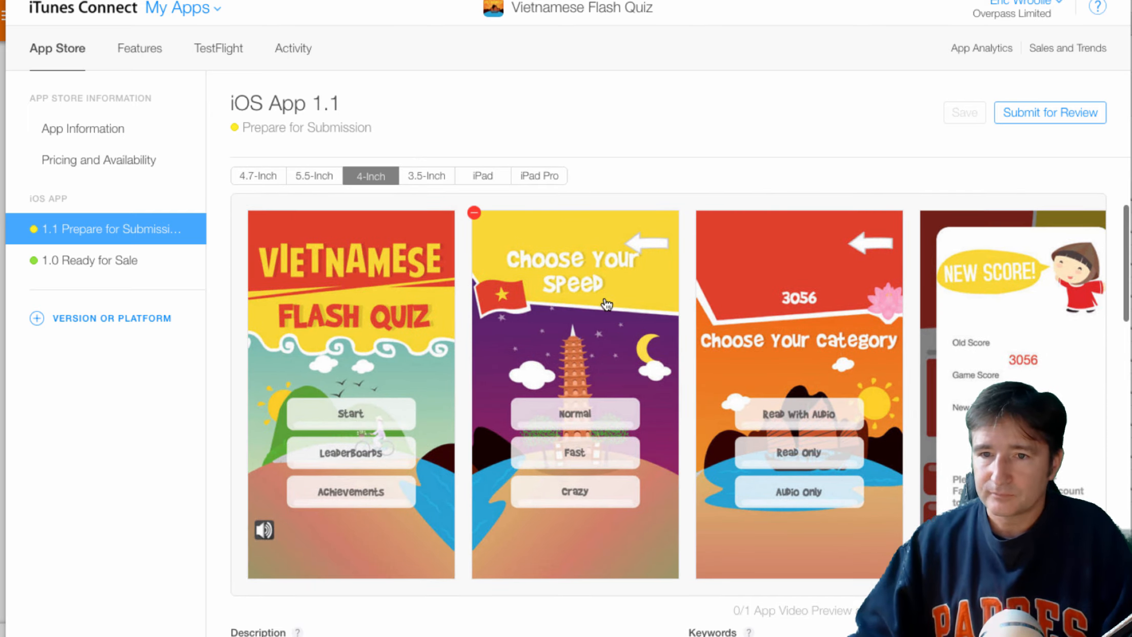
scroll(590, 300, "up", 2)
scroll(584, 299, "up", 1)
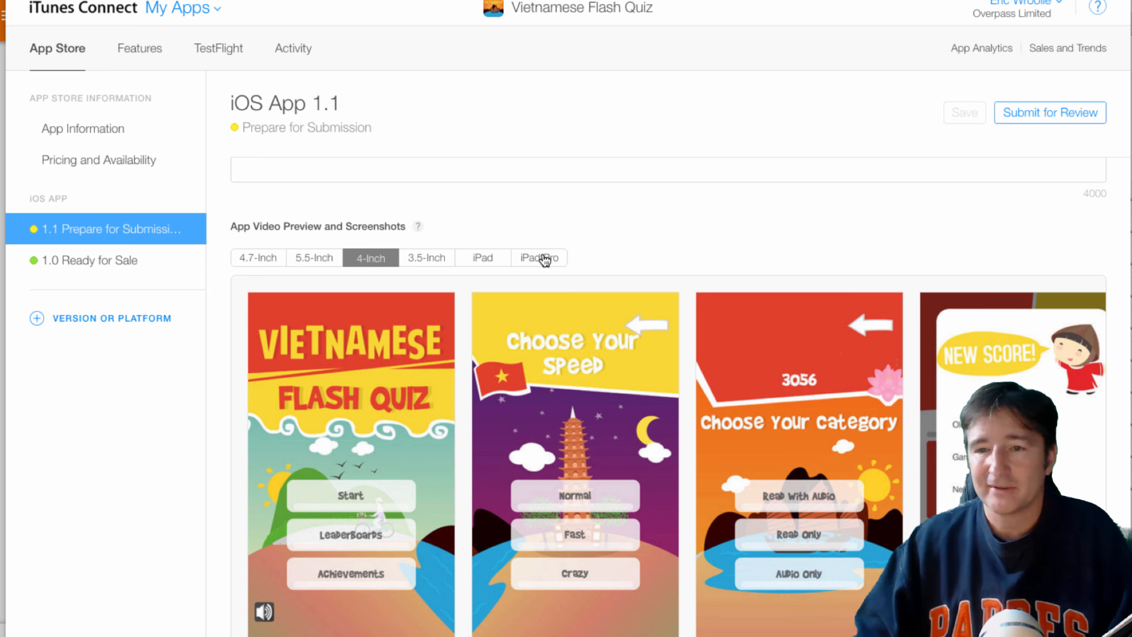
Examine version 1.1's Description text and the neighbouring Keywords, Support URL and Marketing URL fields
scroll(542, 262, "down", 6)
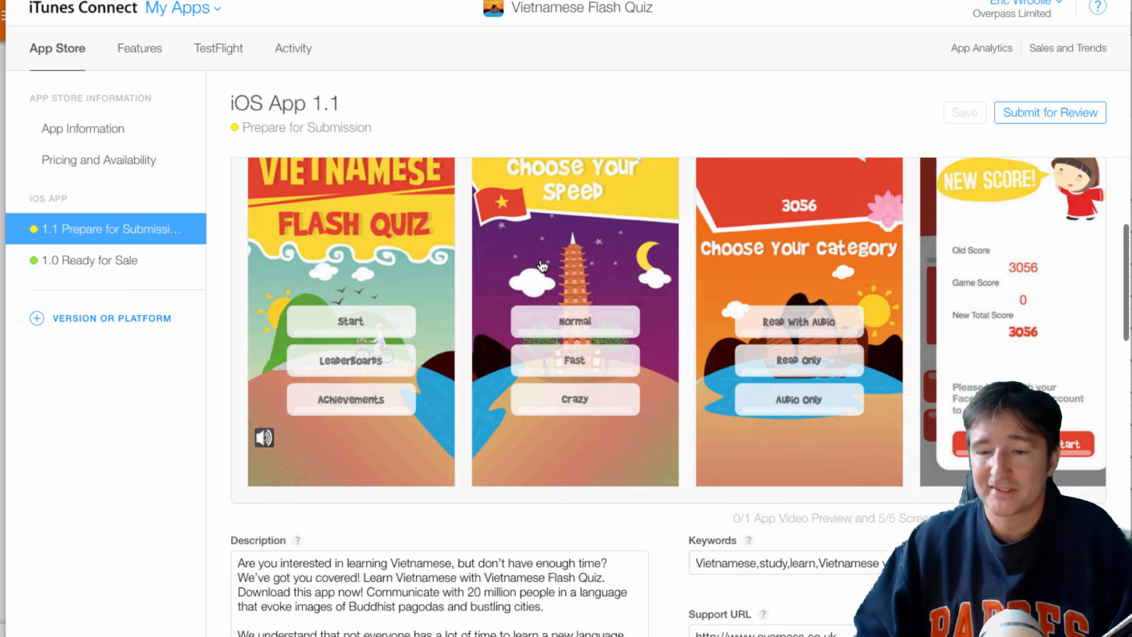
scroll(561, 291, "down", 2)
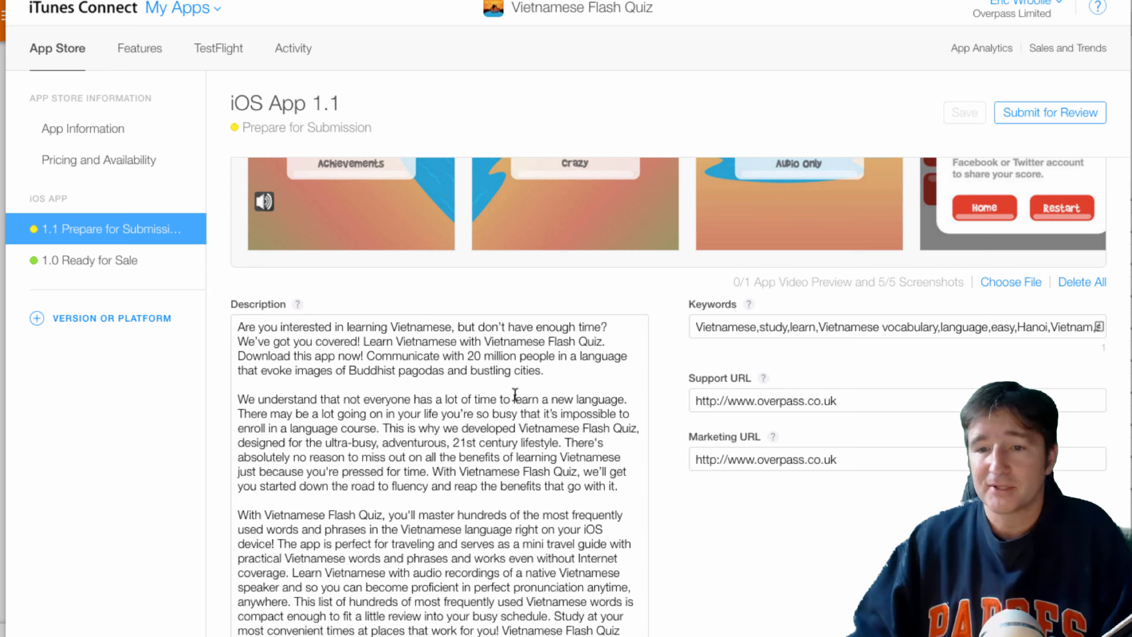
left_click(242, 338)
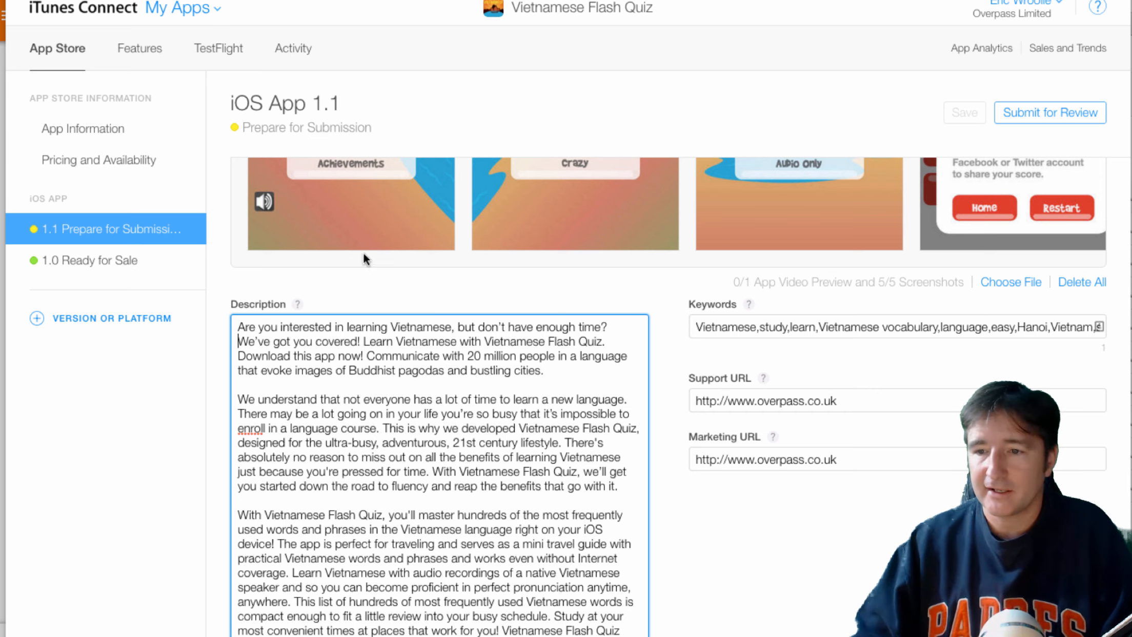
scroll(563, 307, "down", 1)
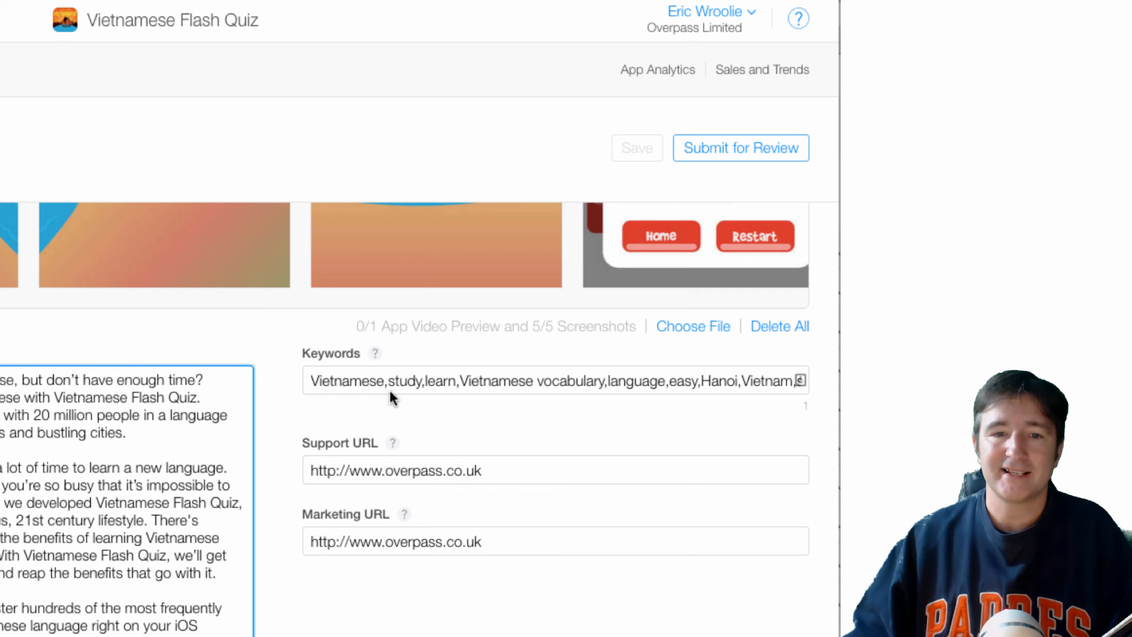
Inspect the full Keywords list, highlighting the single keyword "Vietnamese" and its repeat in "Vietnamese vocabulary"
scroll(418, 418, "up", 5)
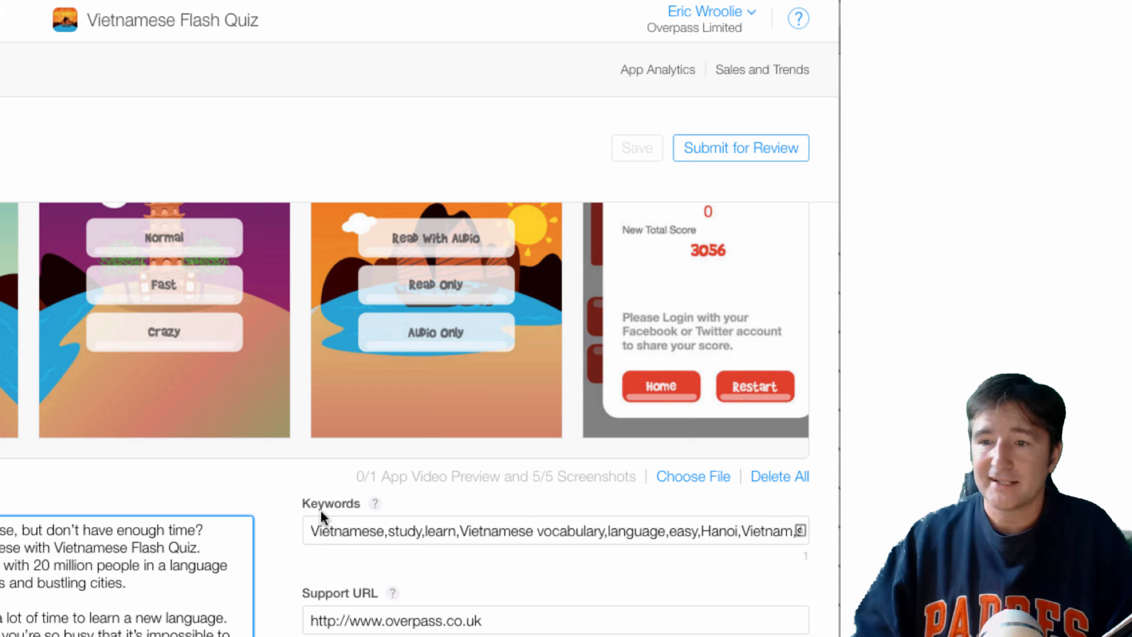
left_click_drag(311, 530, 805, 532)
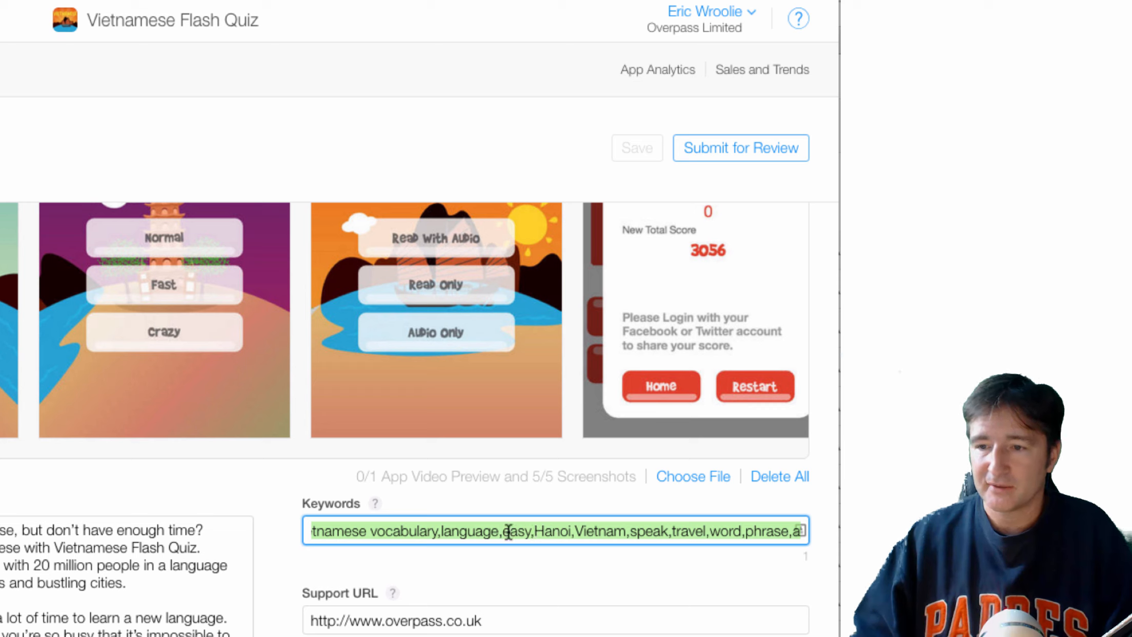
left_click_drag(480, 530, 260, 524)
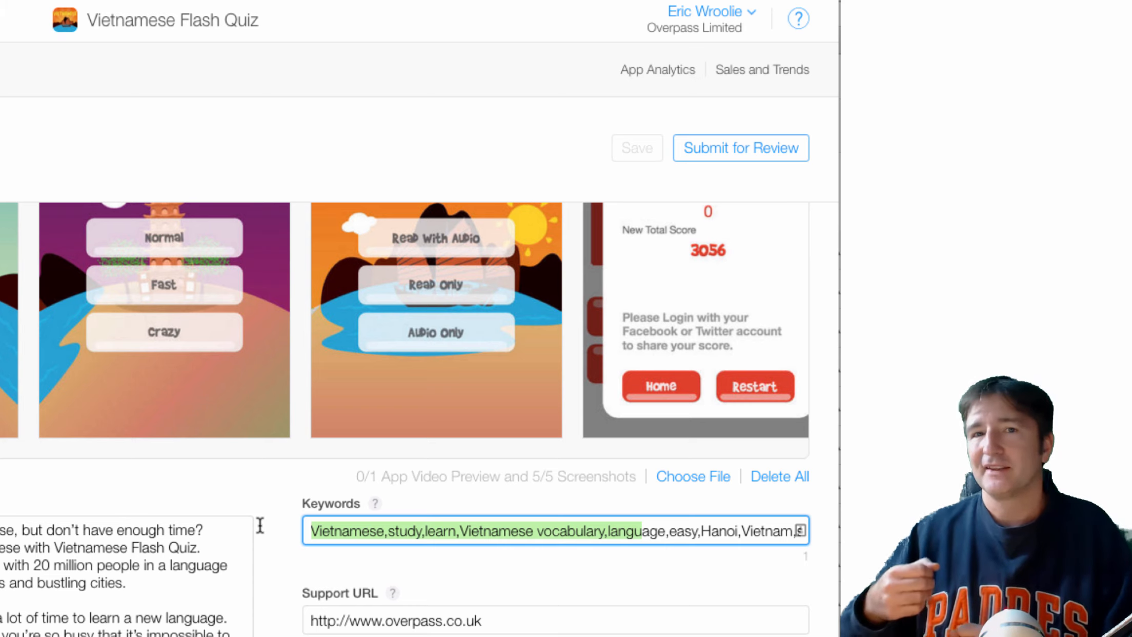
left_click(387, 531)
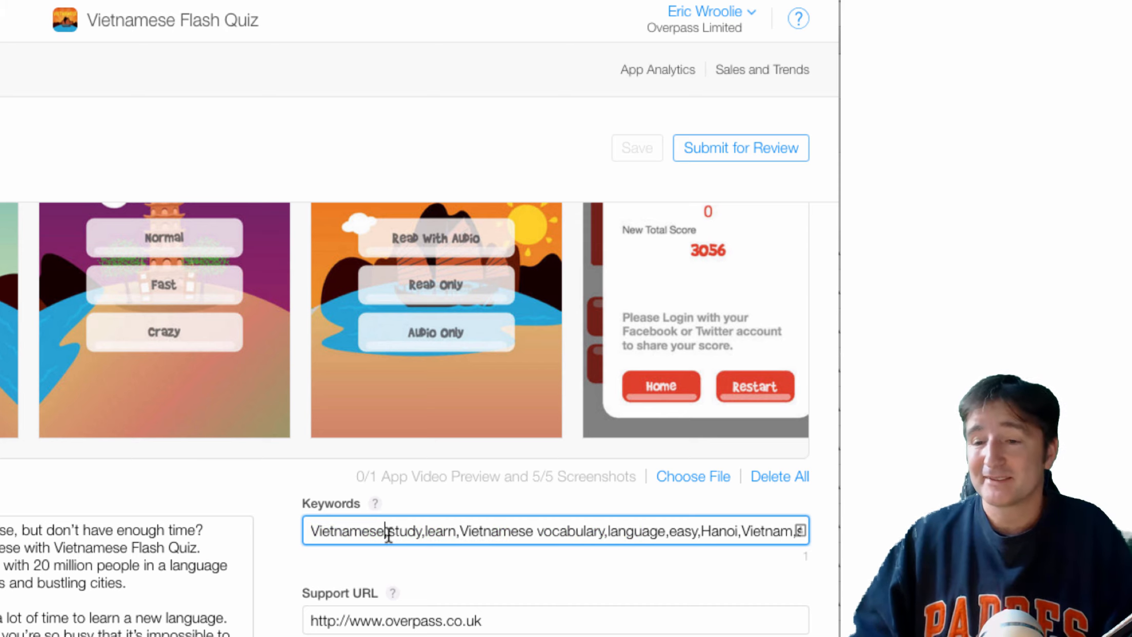
left_click_drag(394, 533, 306, 533)
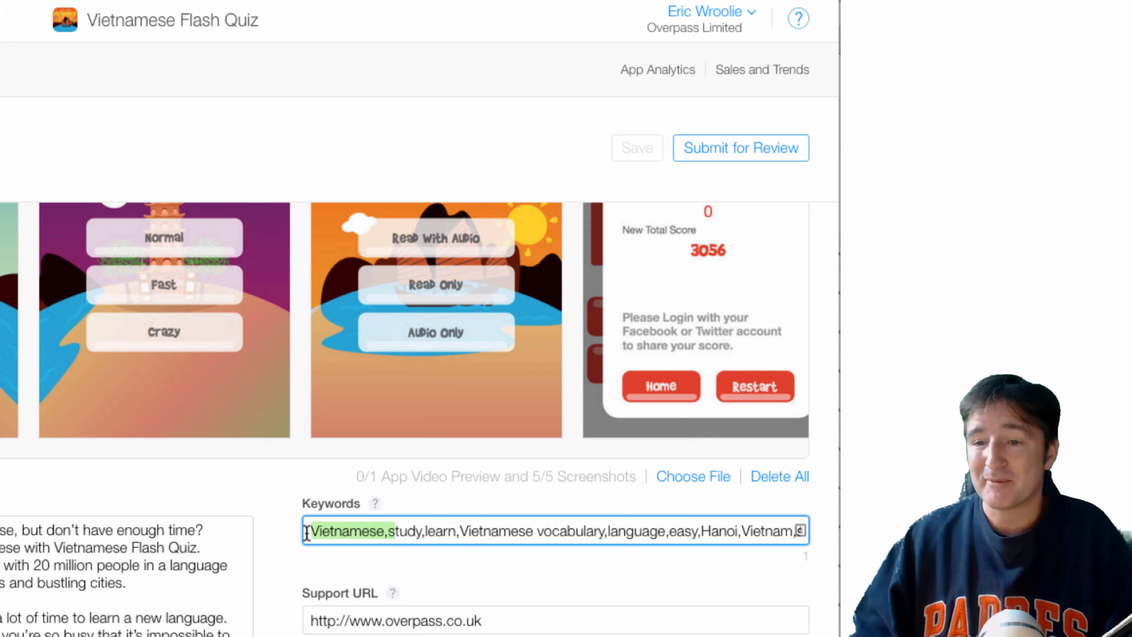
double_click(347, 533)
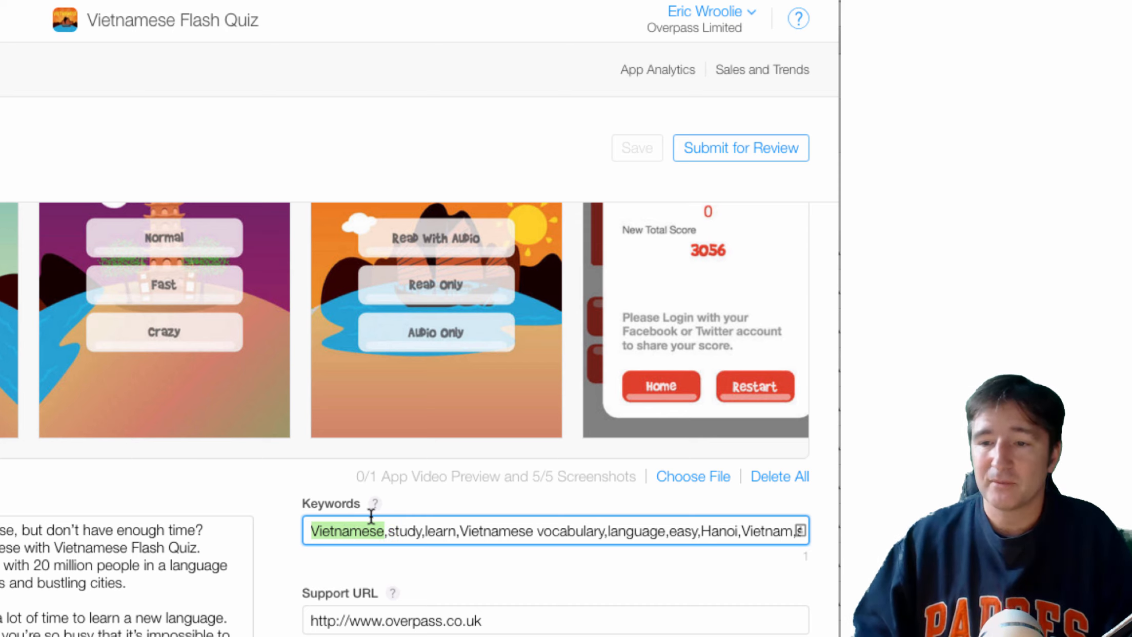
left_click_drag(389, 533, 288, 532)
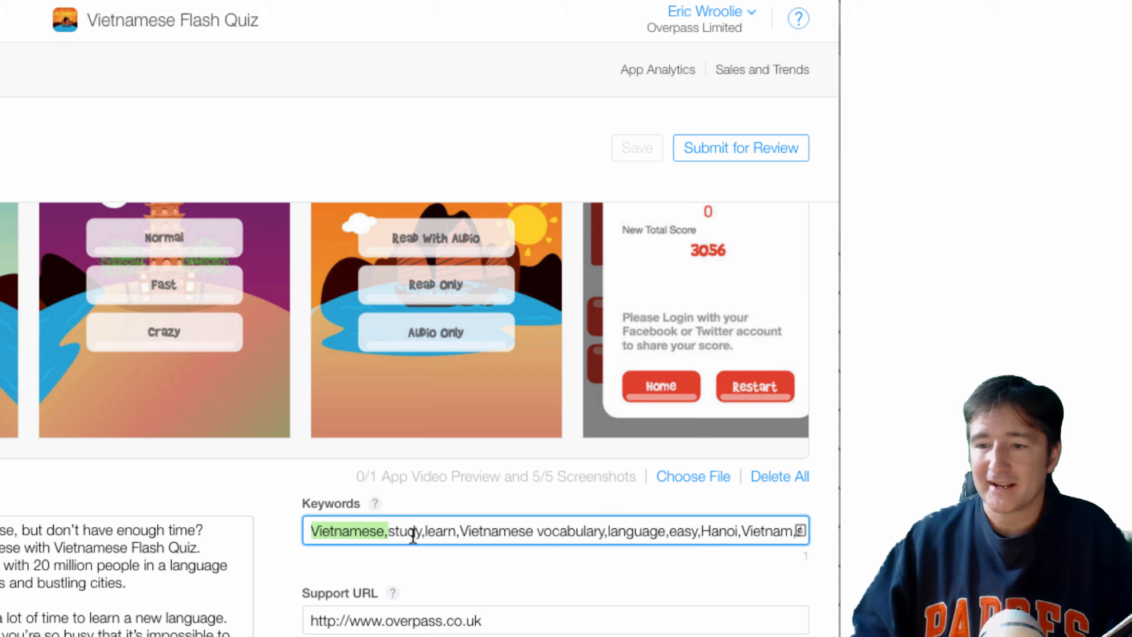
double_click(508, 531)
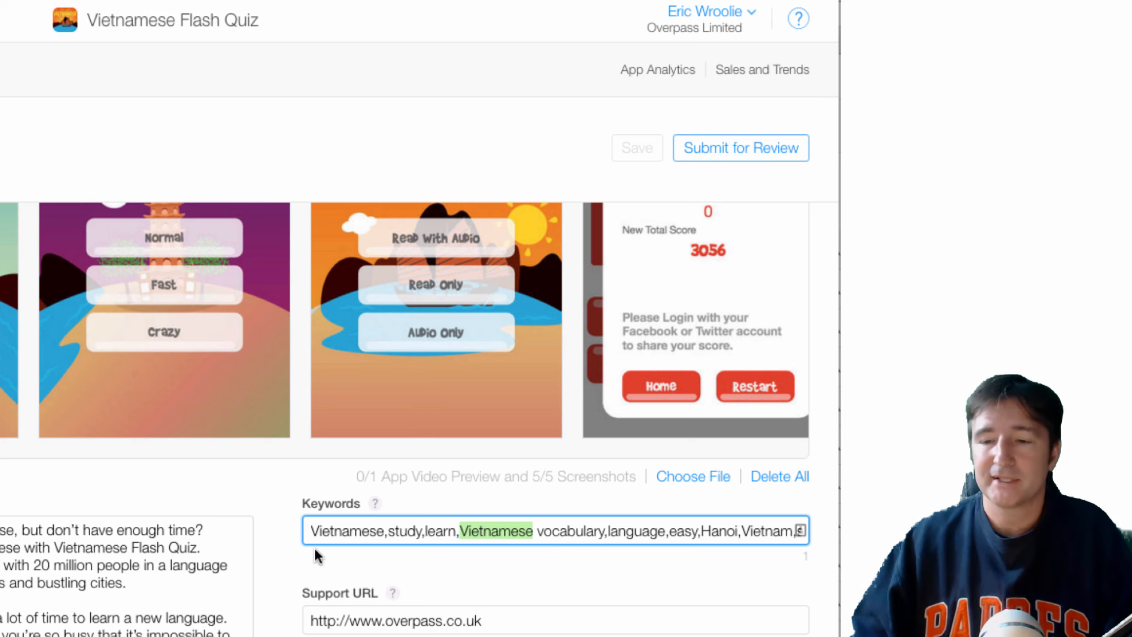
Review the Support URL and Marketing URL fields below the keywords without editing them
scroll(269, 590, "down", 3)
left_click(269, 589)
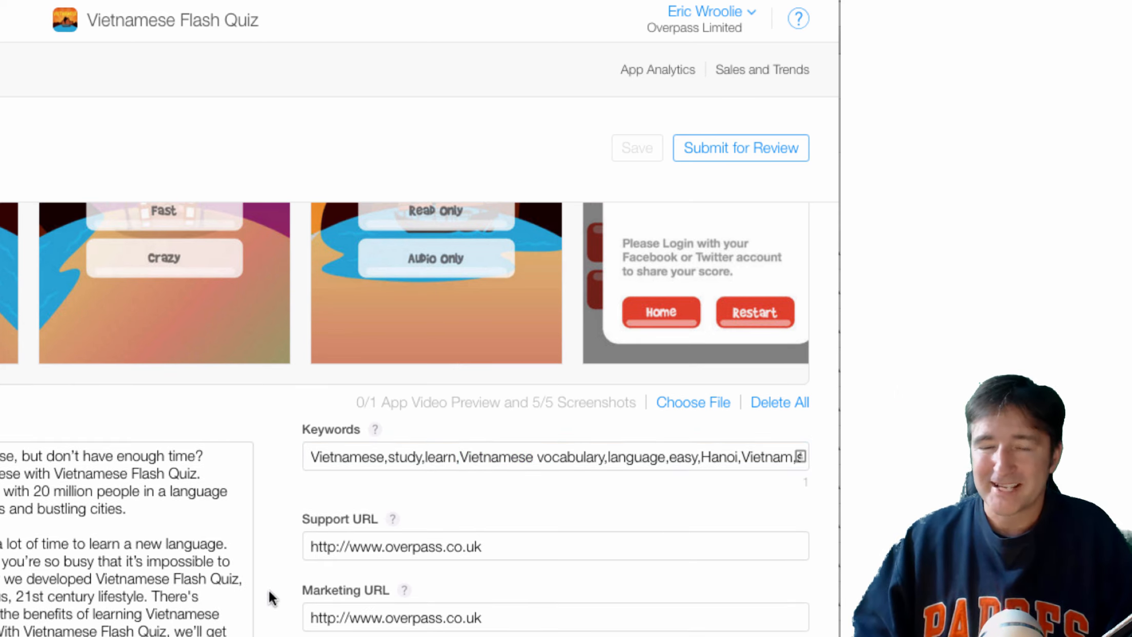
left_click(498, 546)
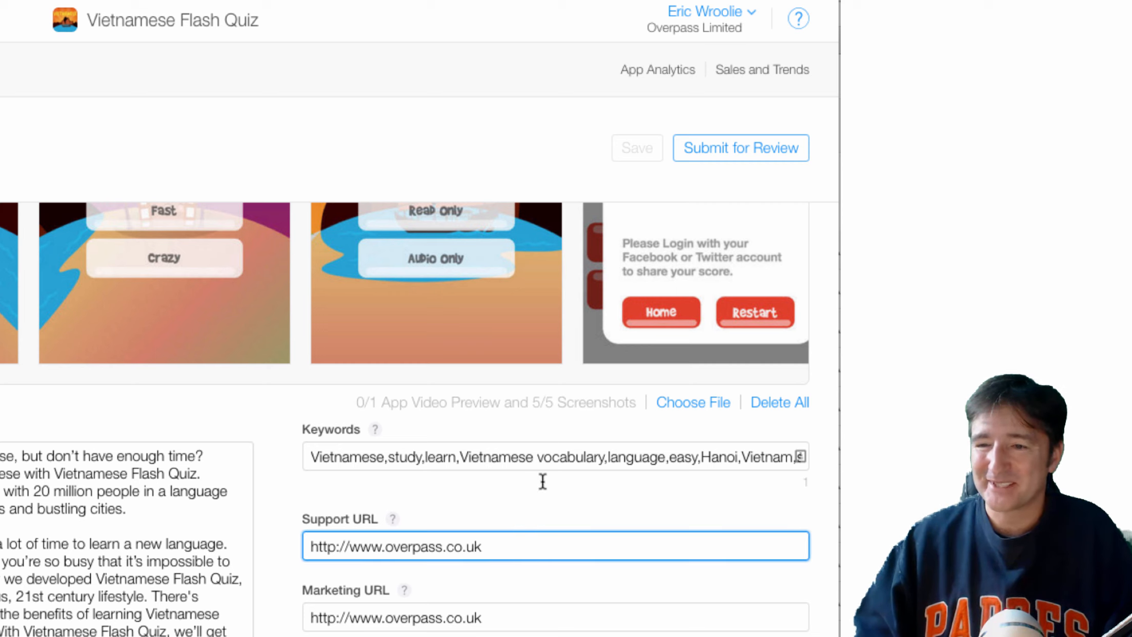
double_click(371, 456)
left_click(517, 485)
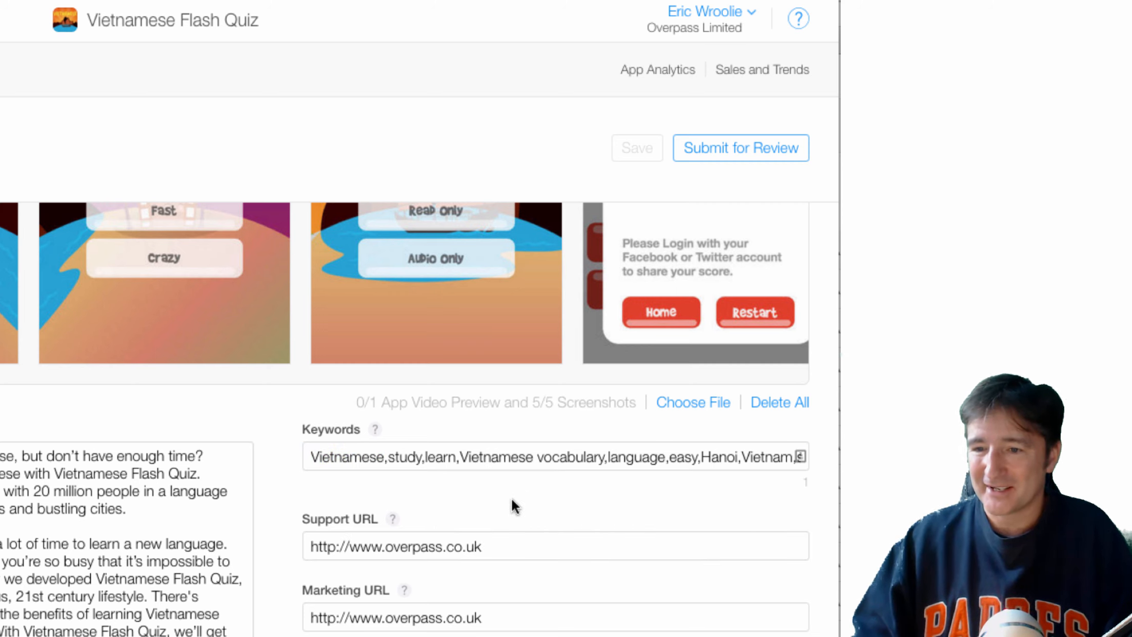
scroll(511, 497, "down", 3)
scroll(511, 498, "down", 1)
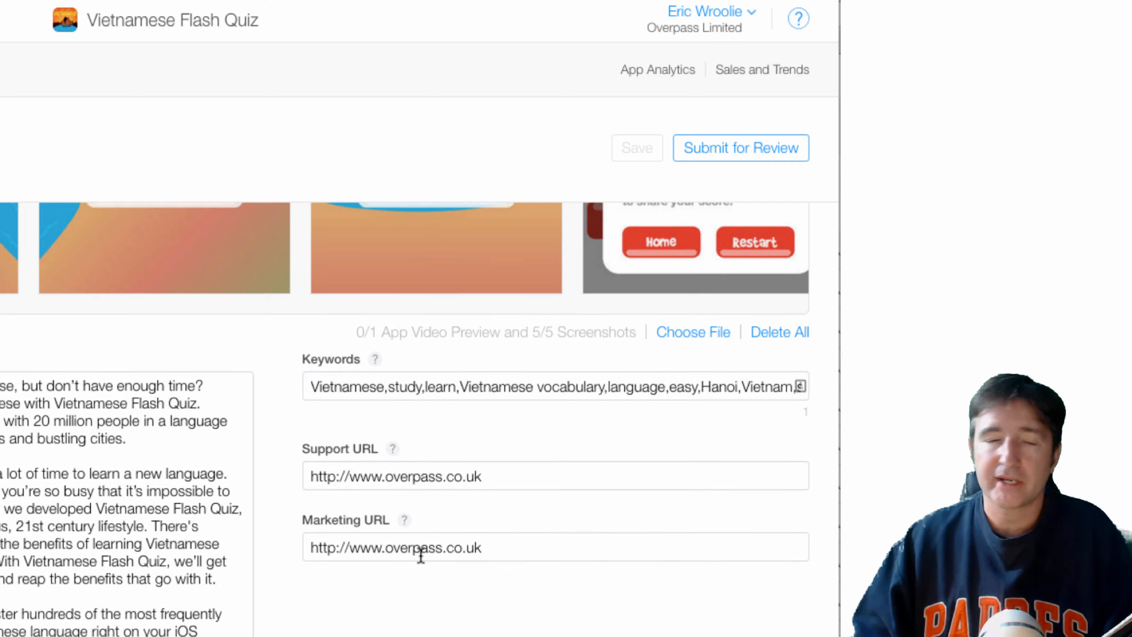
Review version 1.1's Apple Watch and Build sections and the app icon under General App Information
scroll(417, 561, "down", 15)
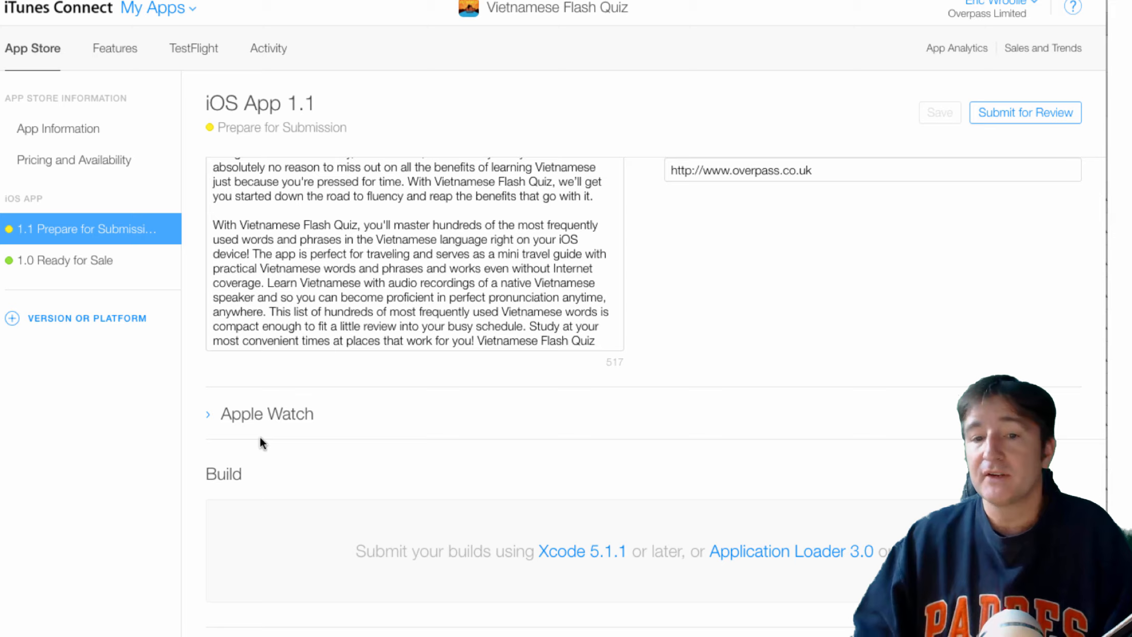
scroll(260, 436, "down", 5)
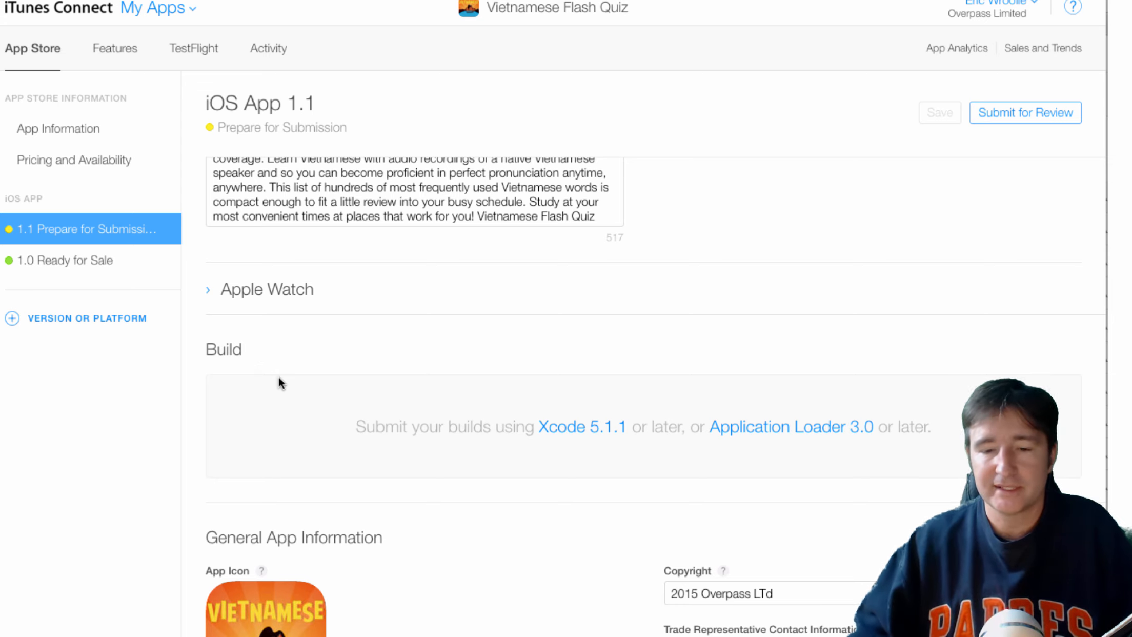
scroll(278, 378, "down", 5)
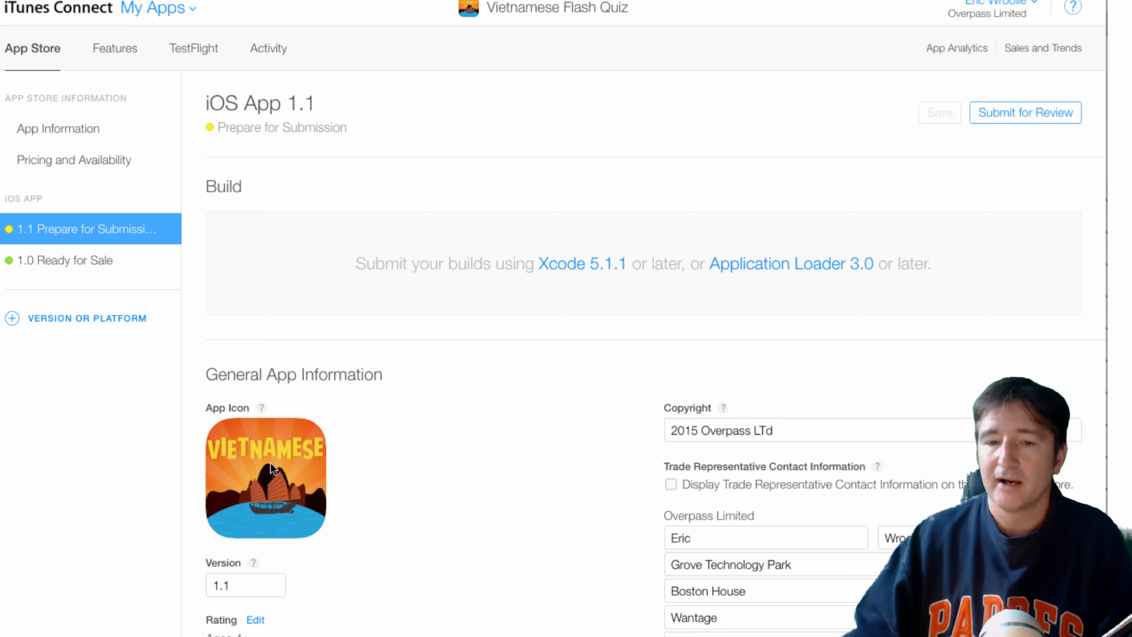
mouse_move(269, 460)
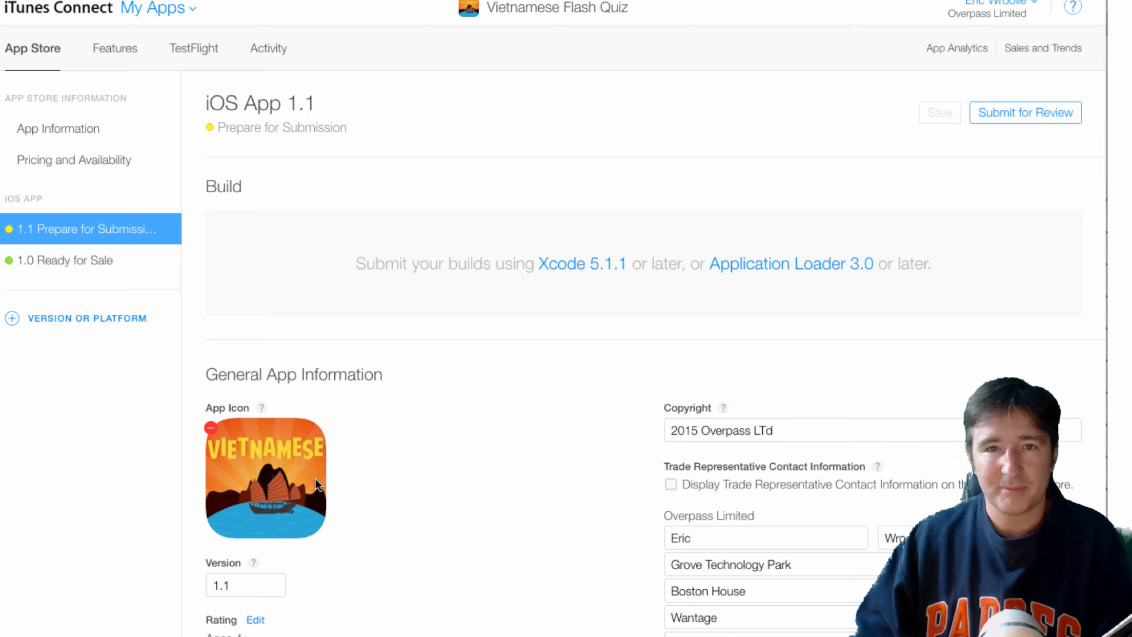
scroll(318, 485, "down", 5)
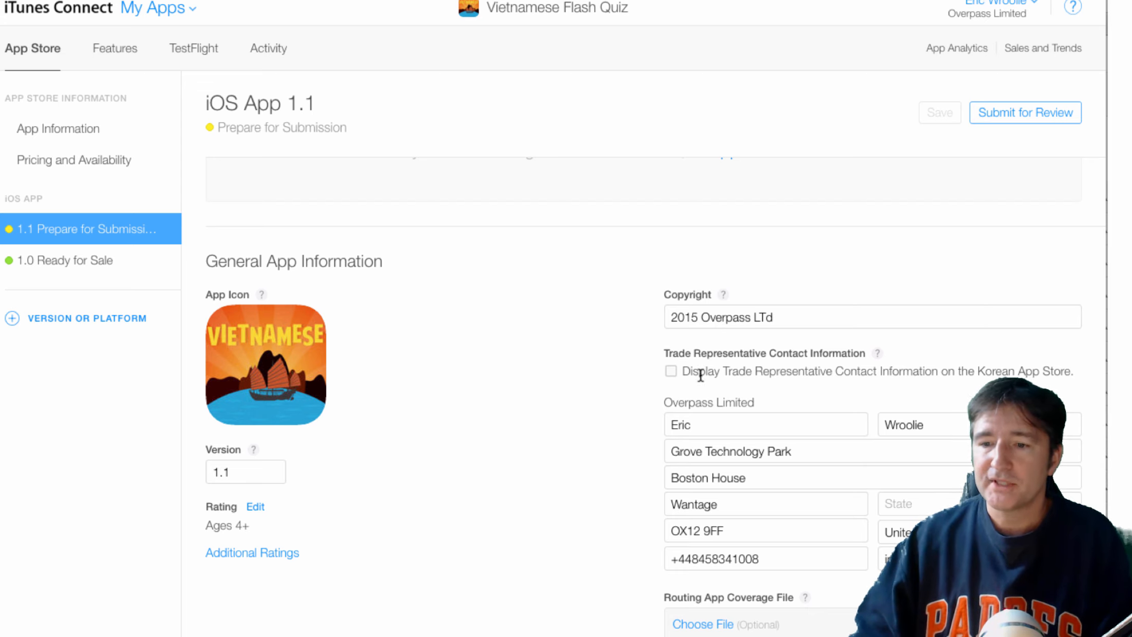
Enable displaying Trade Representative Contact Information on the Korean App Store and highlight the Copyright text without editing it
left_click(671, 370)
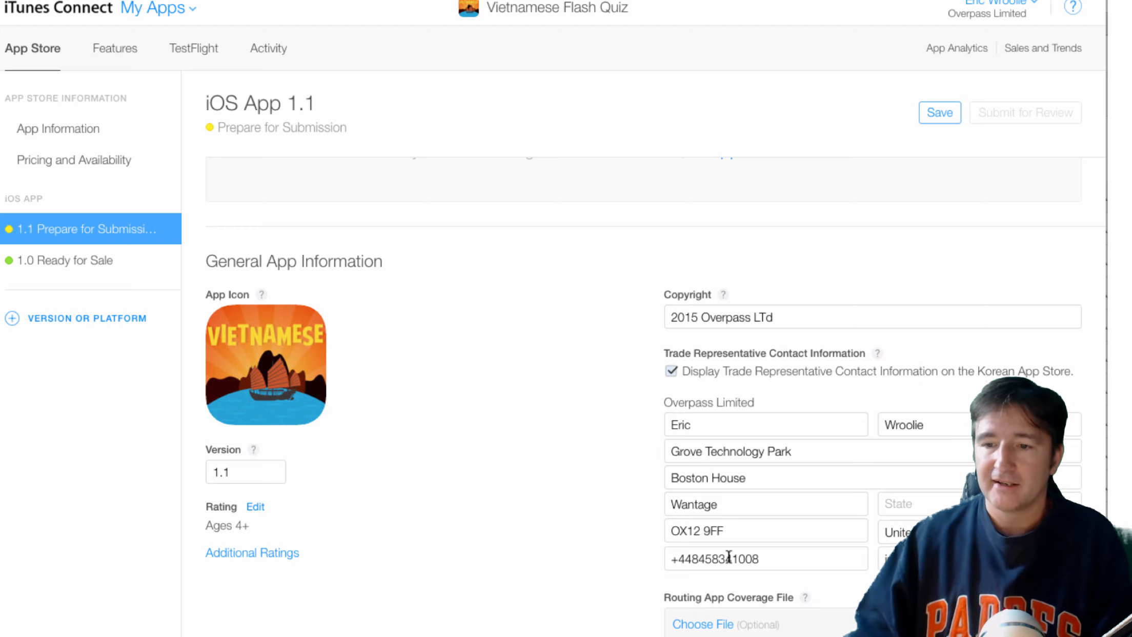
left_click_drag(788, 318, 595, 321)
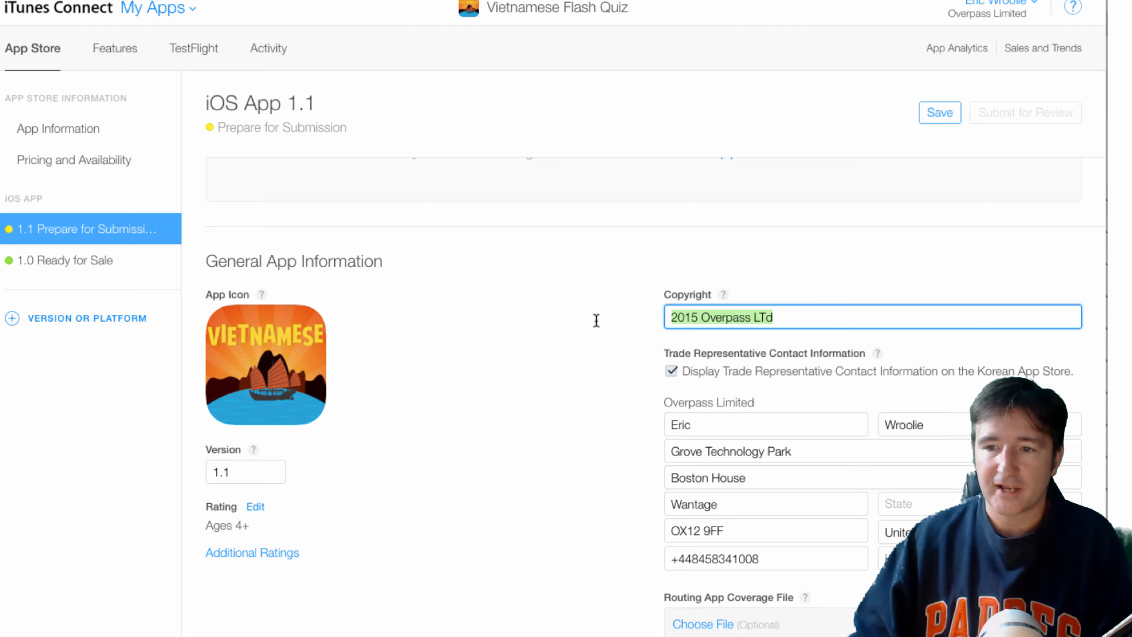
left_click(590, 330)
Review the Game Center, App Review Information and Version Release sections, highlighting the "Automatically release this version" option
scroll(595, 339, "down", 3)
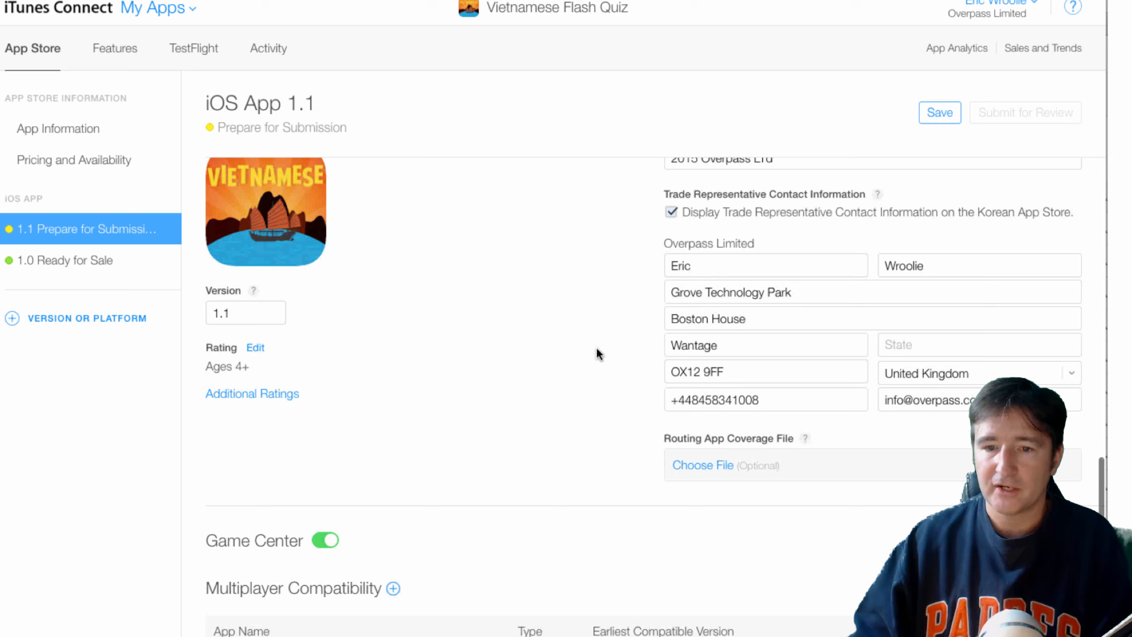
scroll(596, 348, "up", 2)
scroll(596, 348, "down", 6)
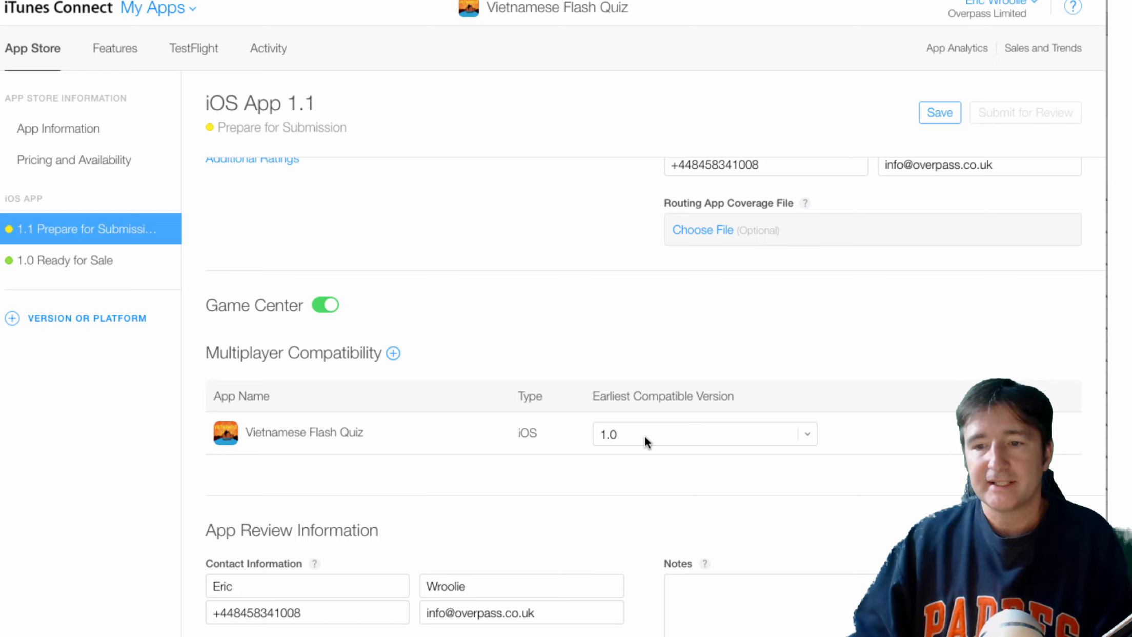
scroll(636, 434, "down", 5)
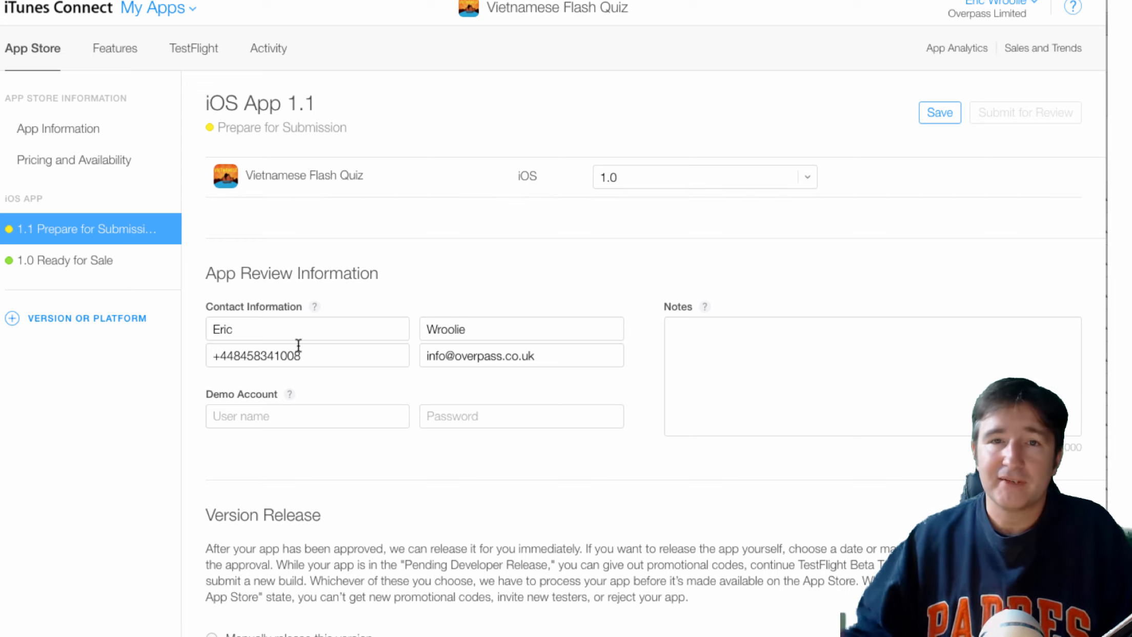
left_click(737, 350)
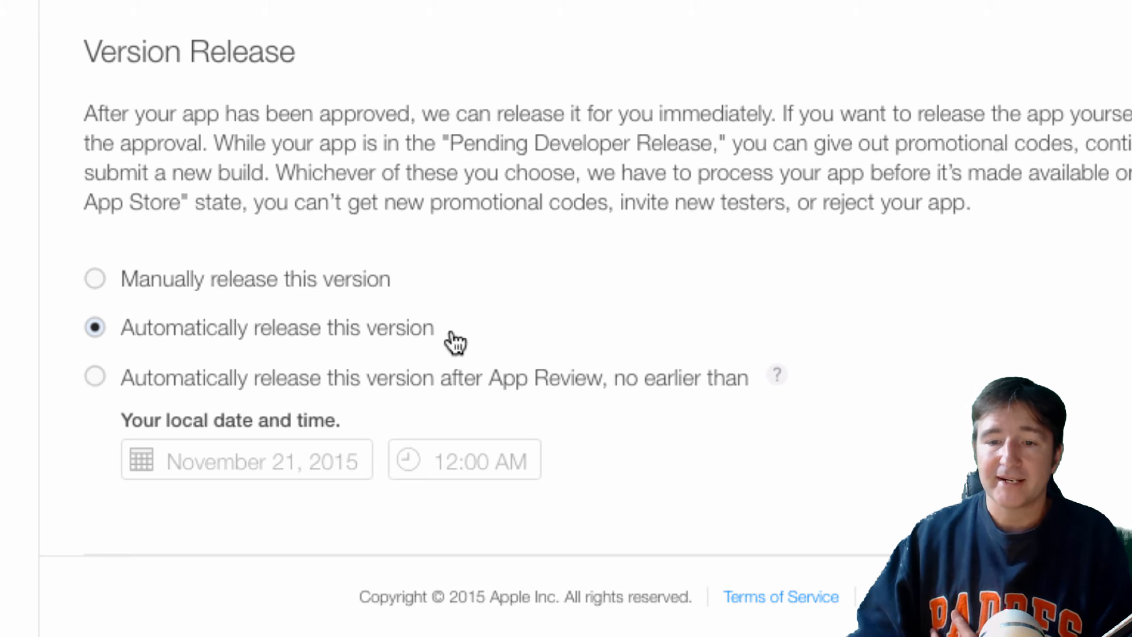
left_click_drag(454, 341, 119, 342)
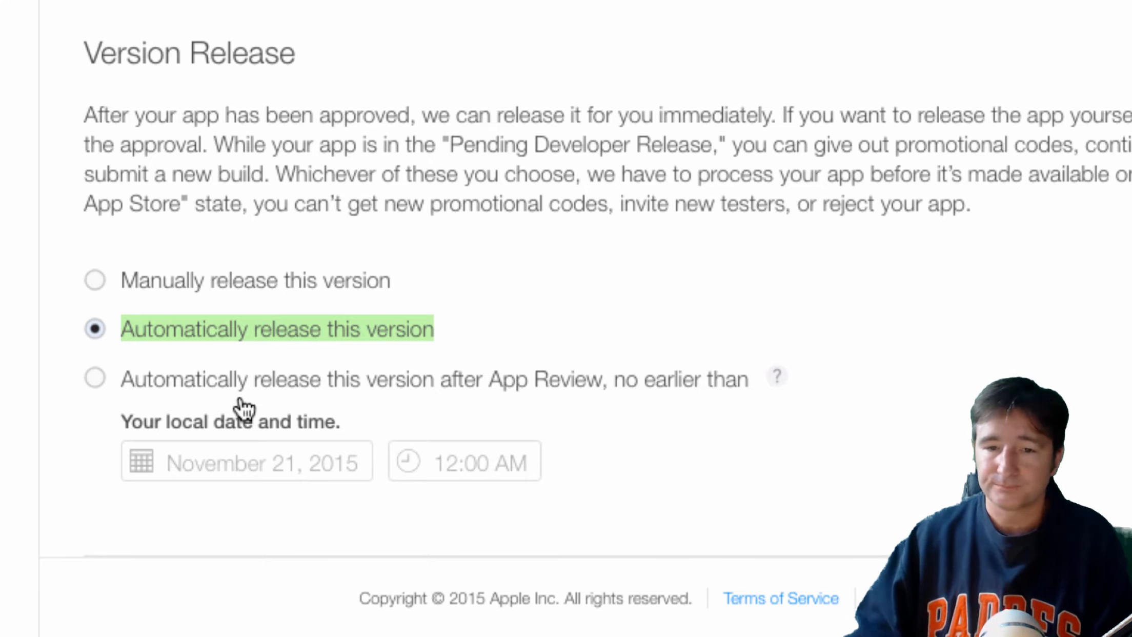
Leave the version 1.1 page for the iTunes Connect home page, discarding the unsaved changes
scroll(244, 408, "up", 8)
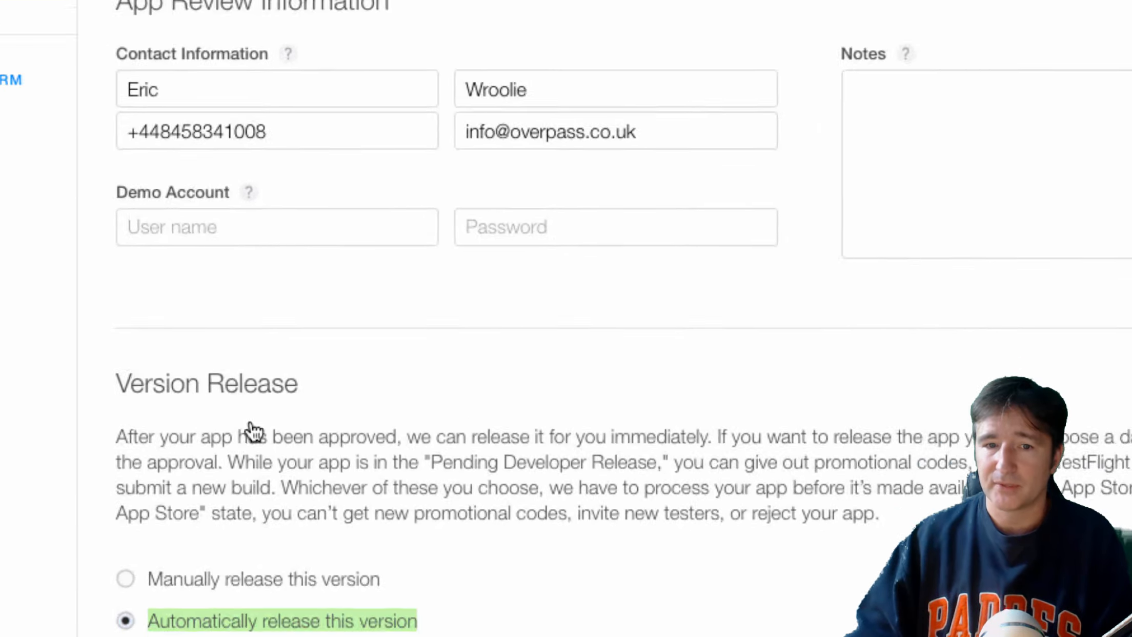
scroll(253, 432, "up", 10)
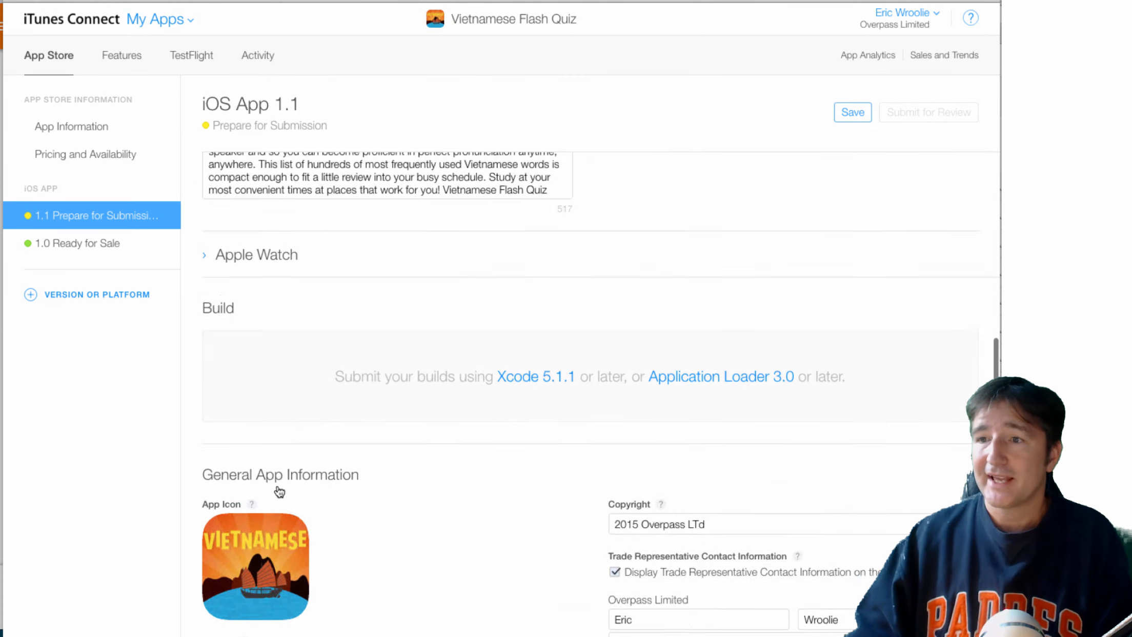
scroll(279, 491, "up", 8)
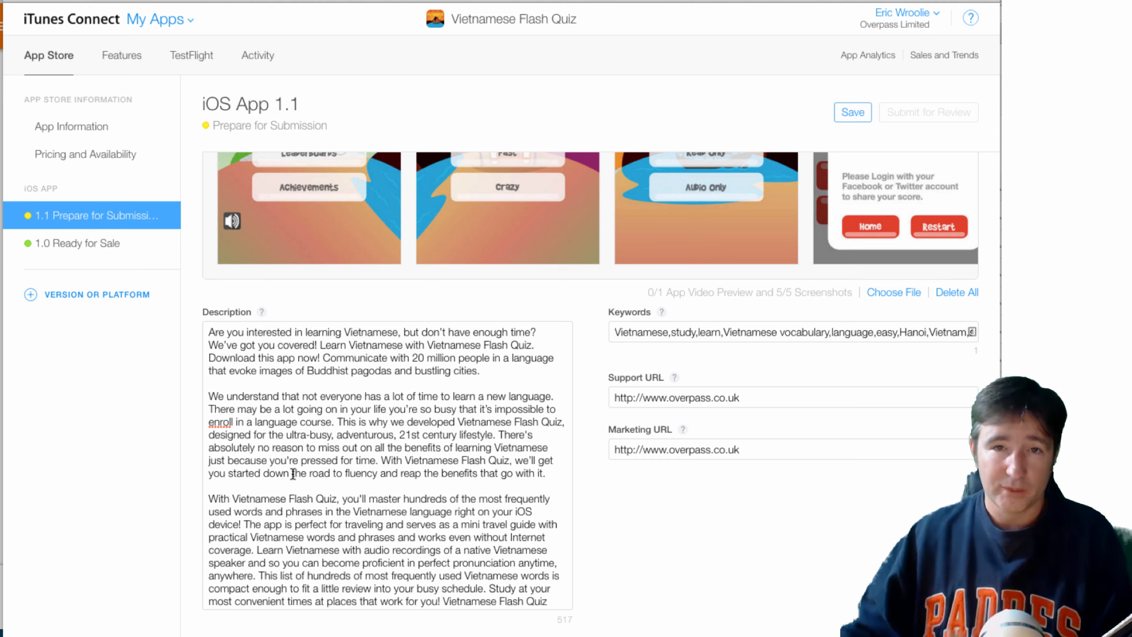
scroll(292, 473, "up", 9)
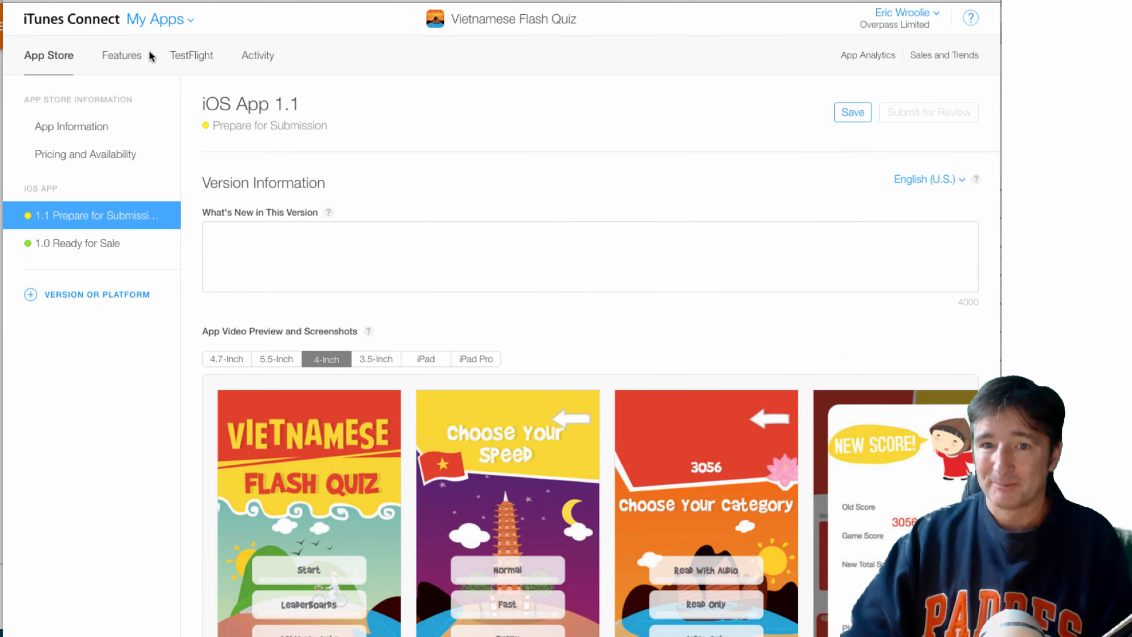
left_click(114, 22)
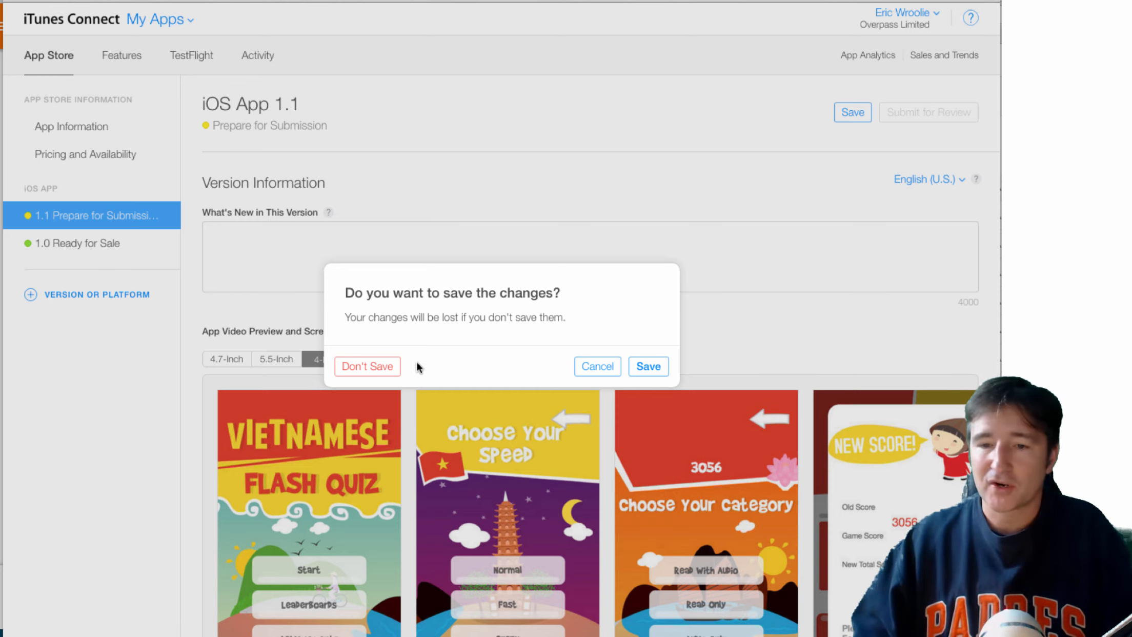
left_click(387, 367)
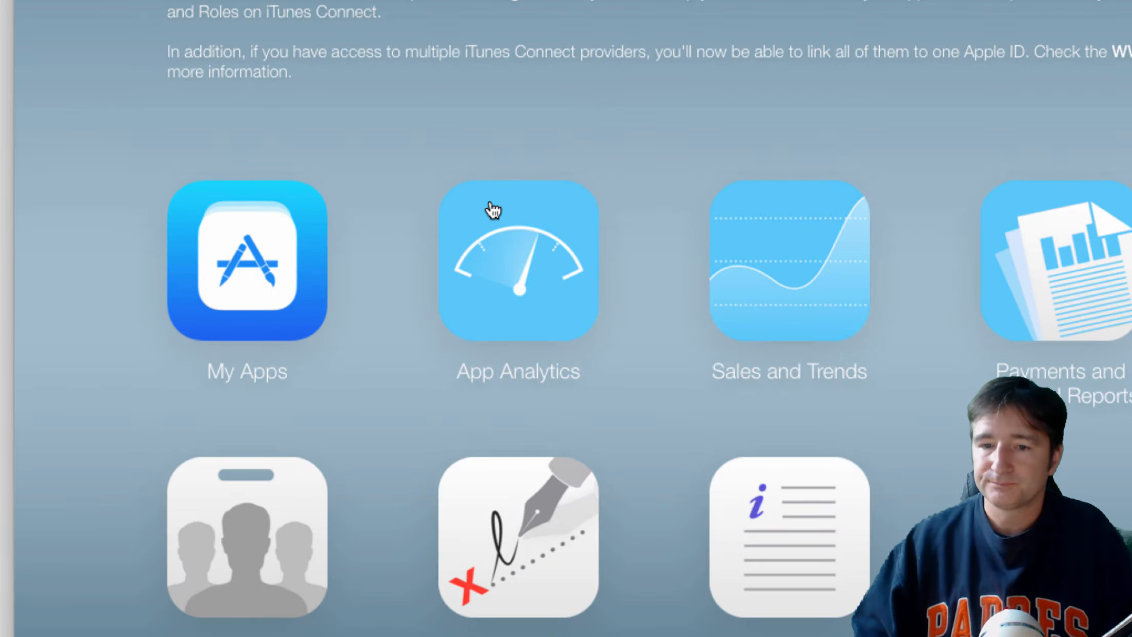
Open Sales and Trends, examine the per-app units breakdown for Nov 19, 2015, and close the breakdown
left_click(752, 298)
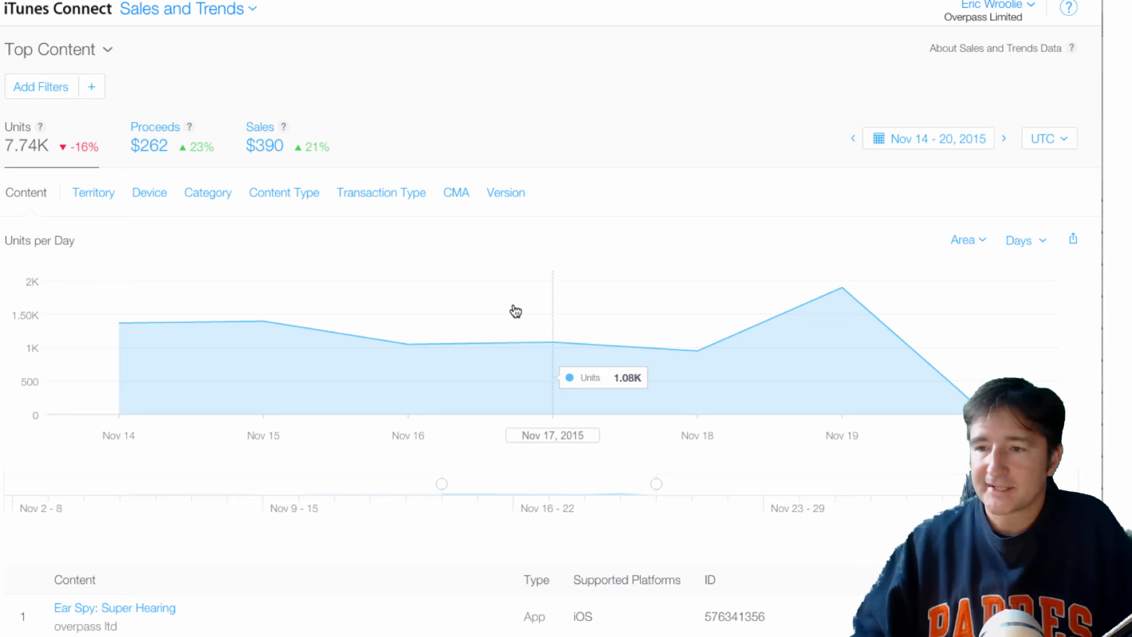
left_click(853, 369)
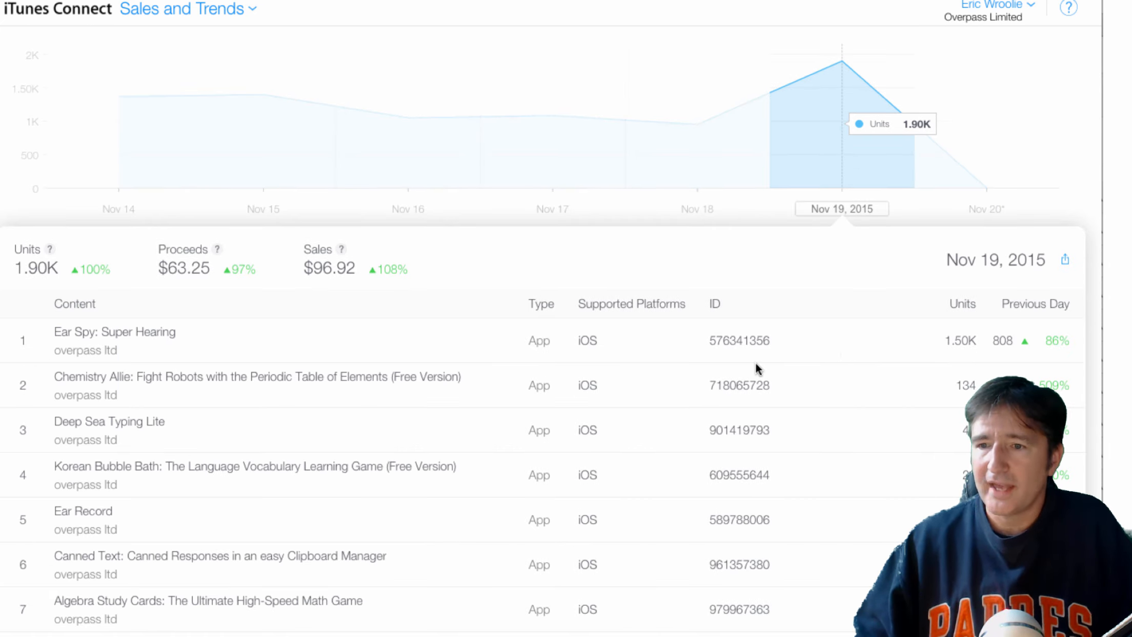
scroll(756, 365, "up", 1)
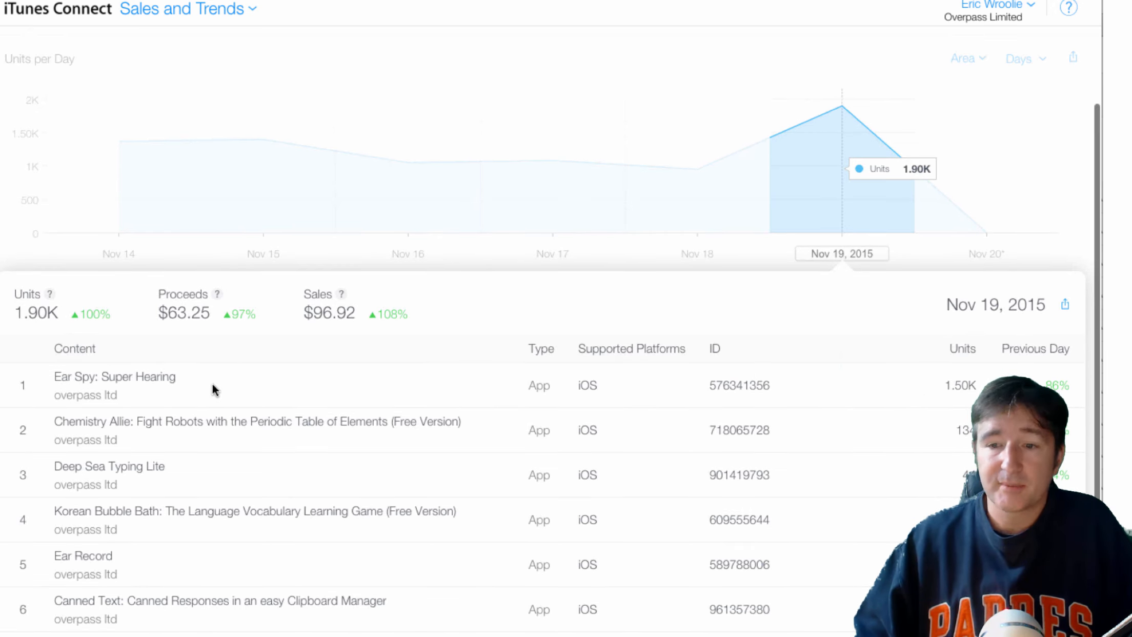
mouse_move(1038, 388)
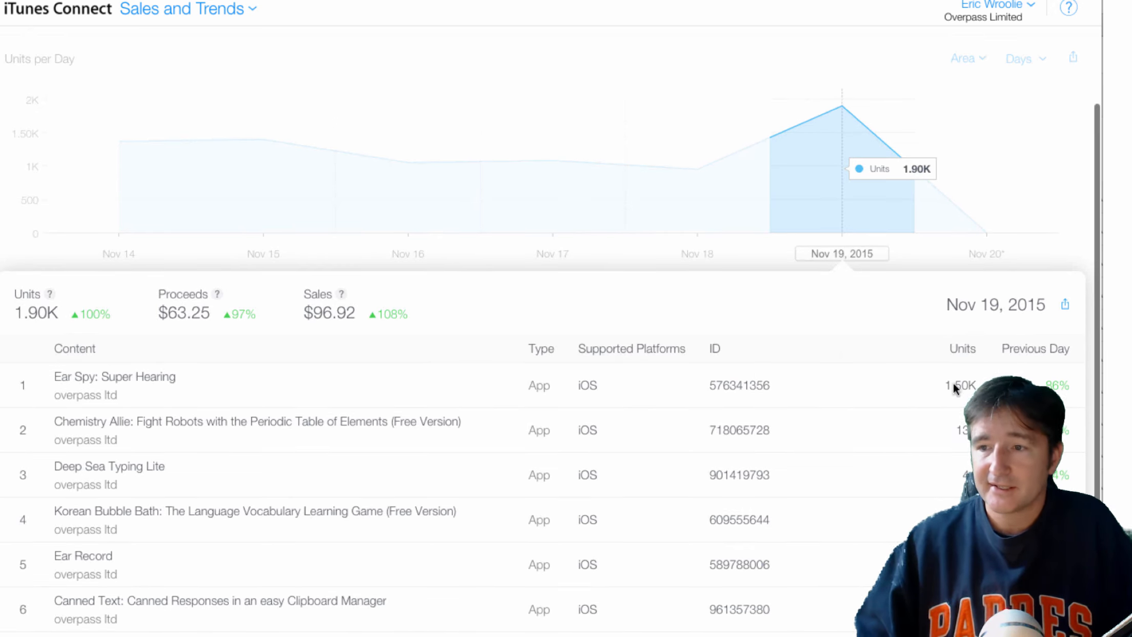
scroll(351, 389, "up", 1)
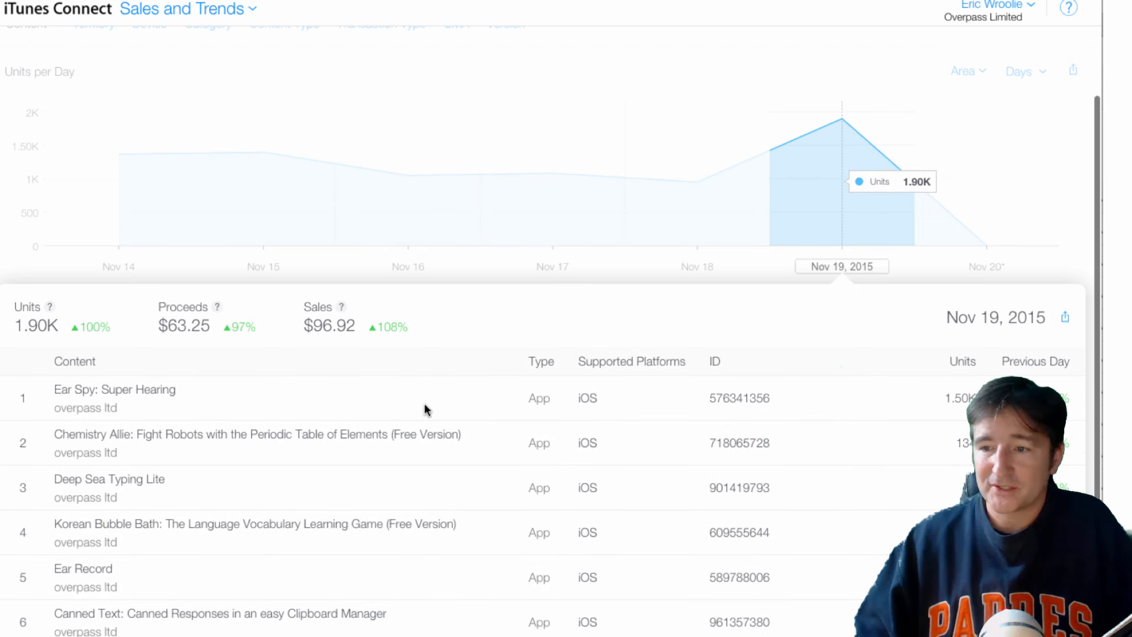
scroll(560, 437, "up", 5)
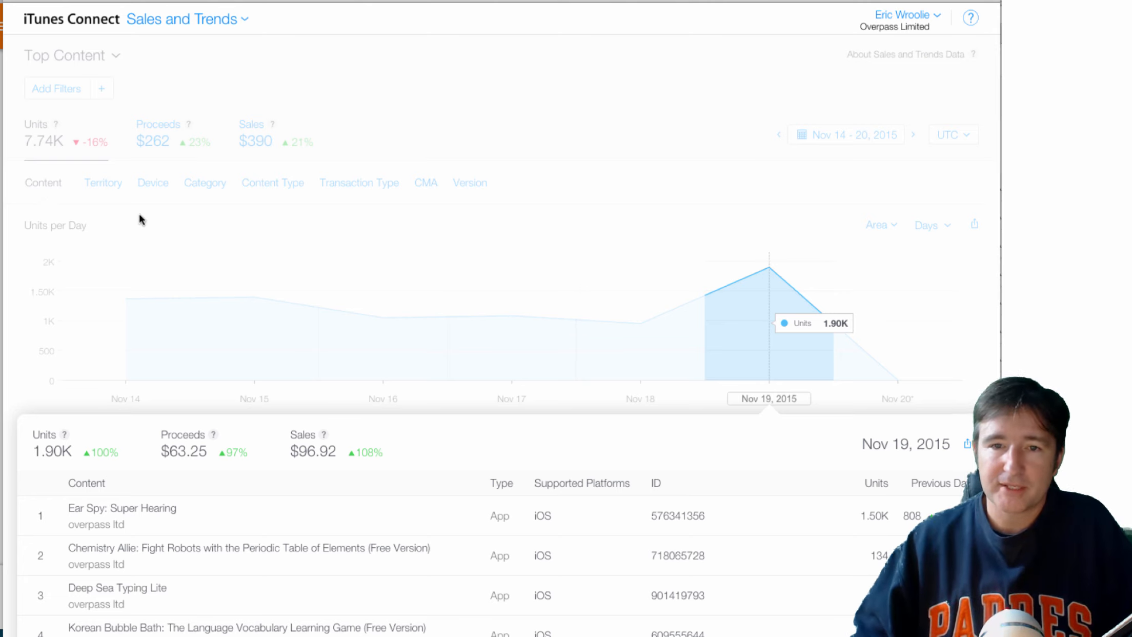
left_click(206, 114)
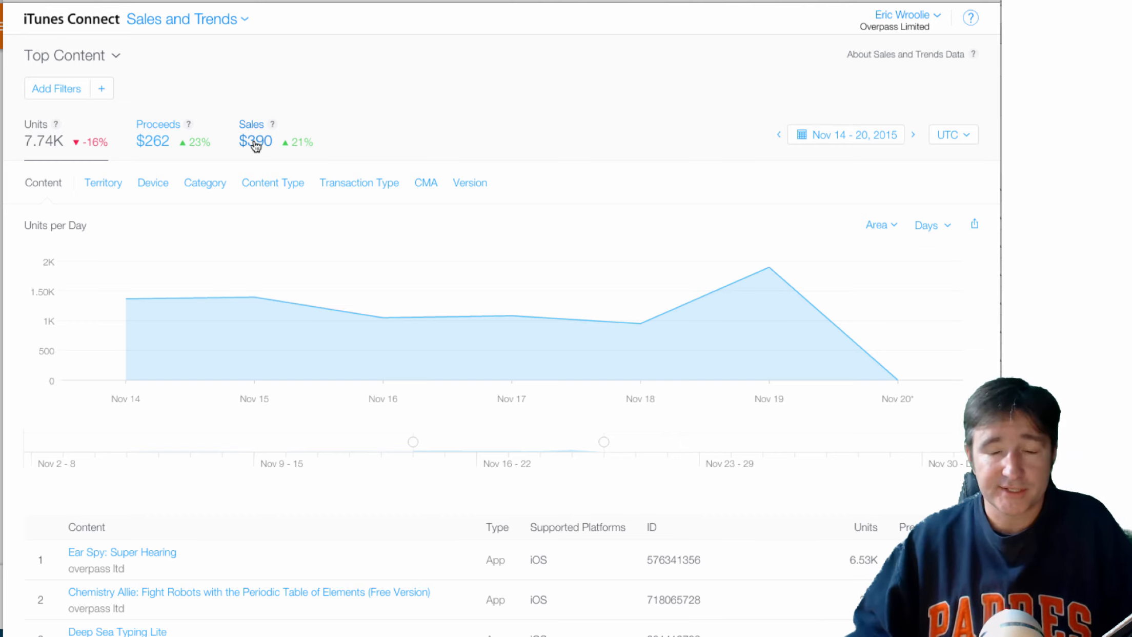
Switch the sales report to Proceeds, look through the daily chart and per-app list, and return to the home page
left_click(152, 142)
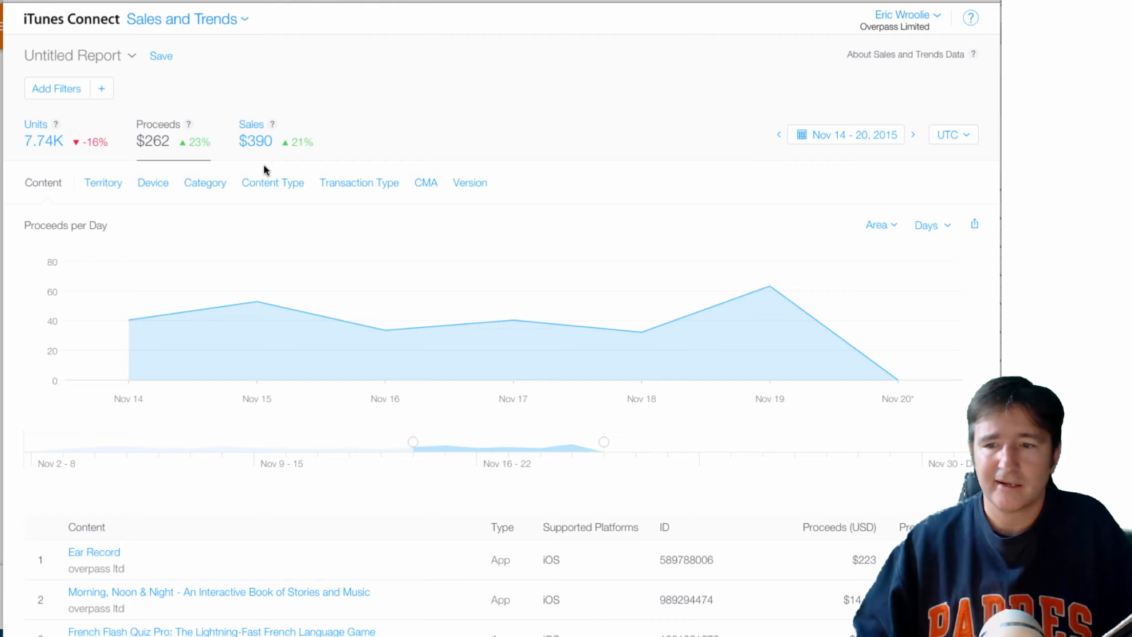
scroll(267, 168, "down", 5)
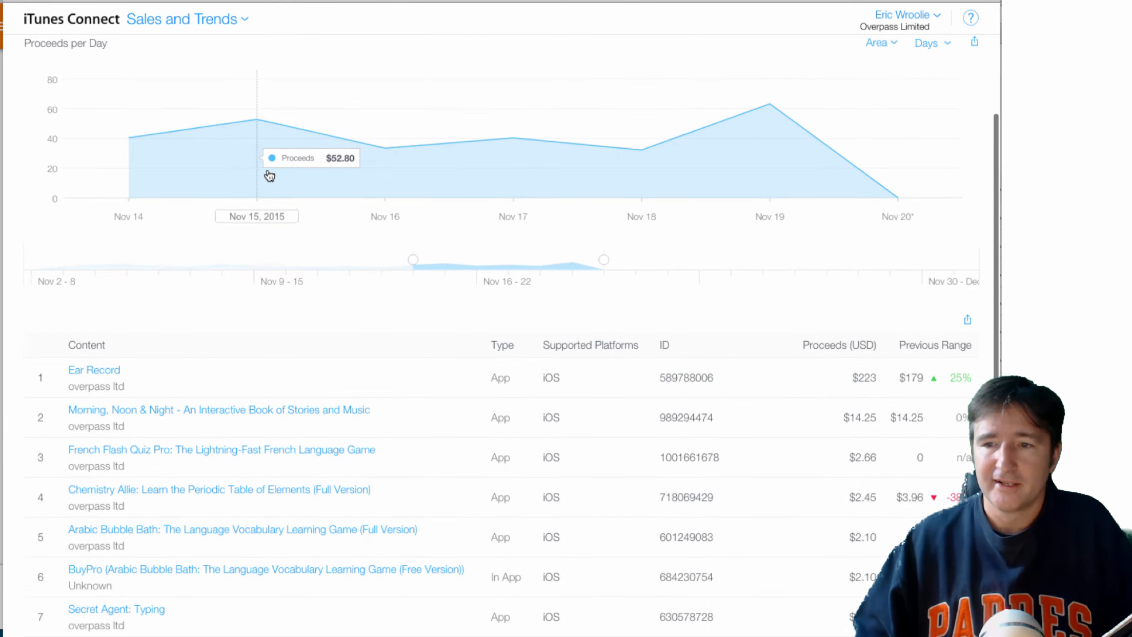
scroll(269, 176, "up", 2)
scroll(267, 171, "up", 2)
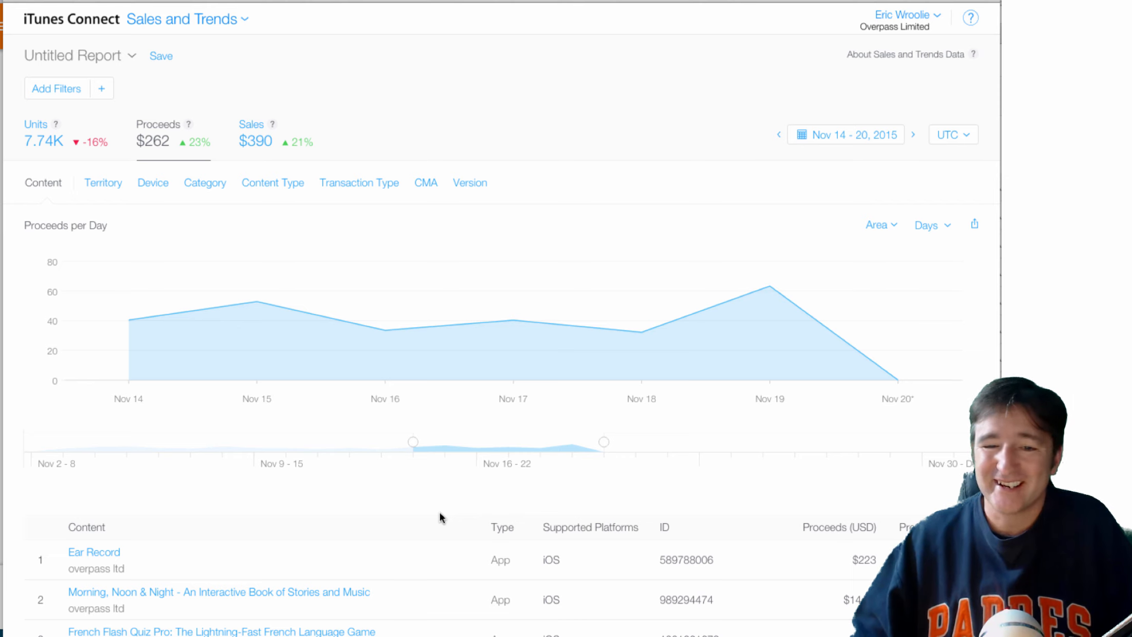
scroll(440, 514, "down", 5)
scroll(441, 518, "up", 5)
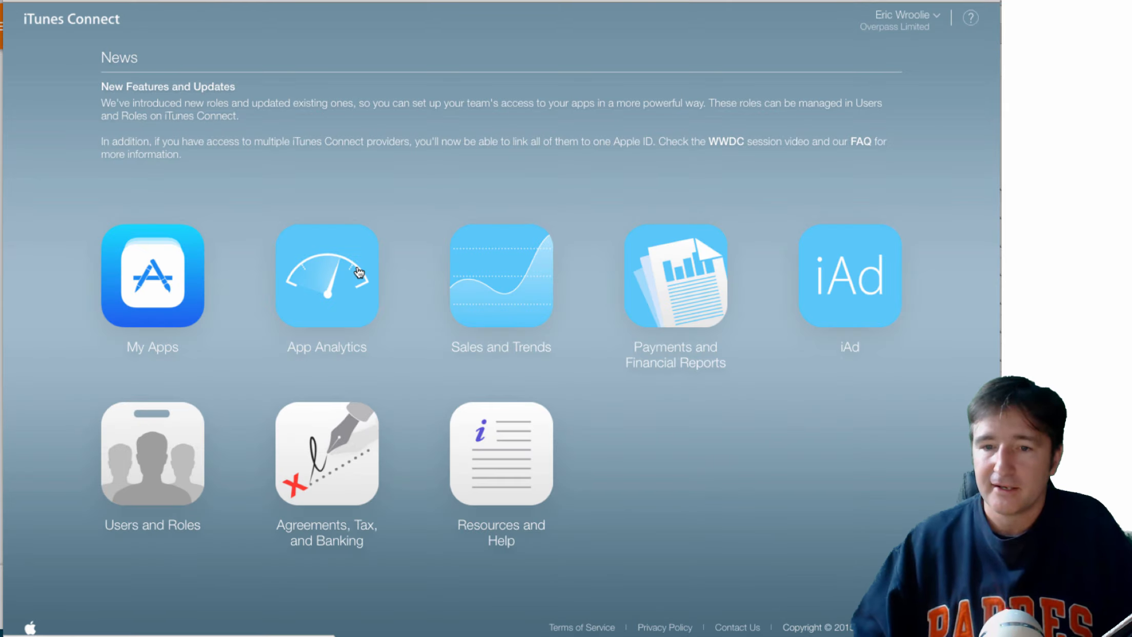
Open App Analytics for Ear Spy: Super Hearing and examine its all-time App Store Views, App Units and Sales
left_click(358, 272)
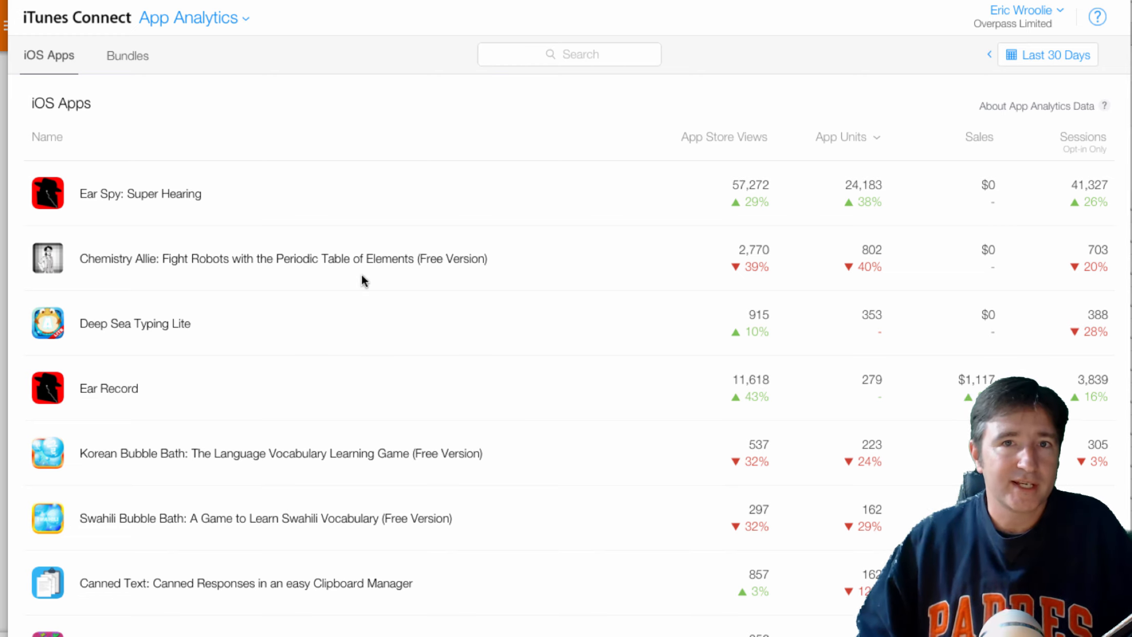
left_click(153, 195)
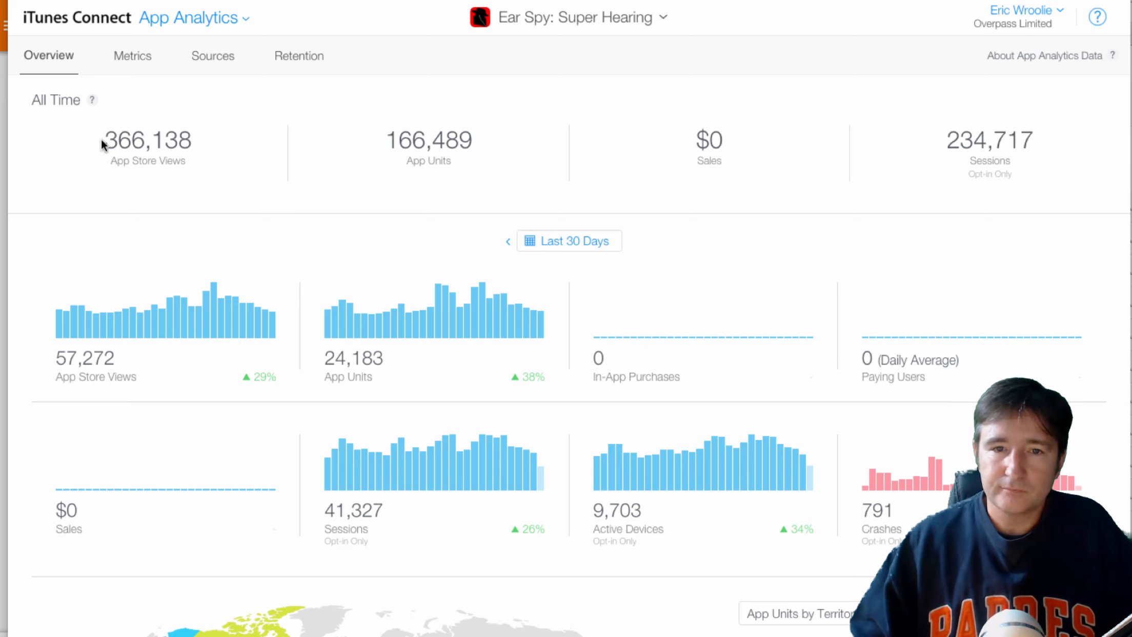
left_click_drag(105, 142, 153, 141)
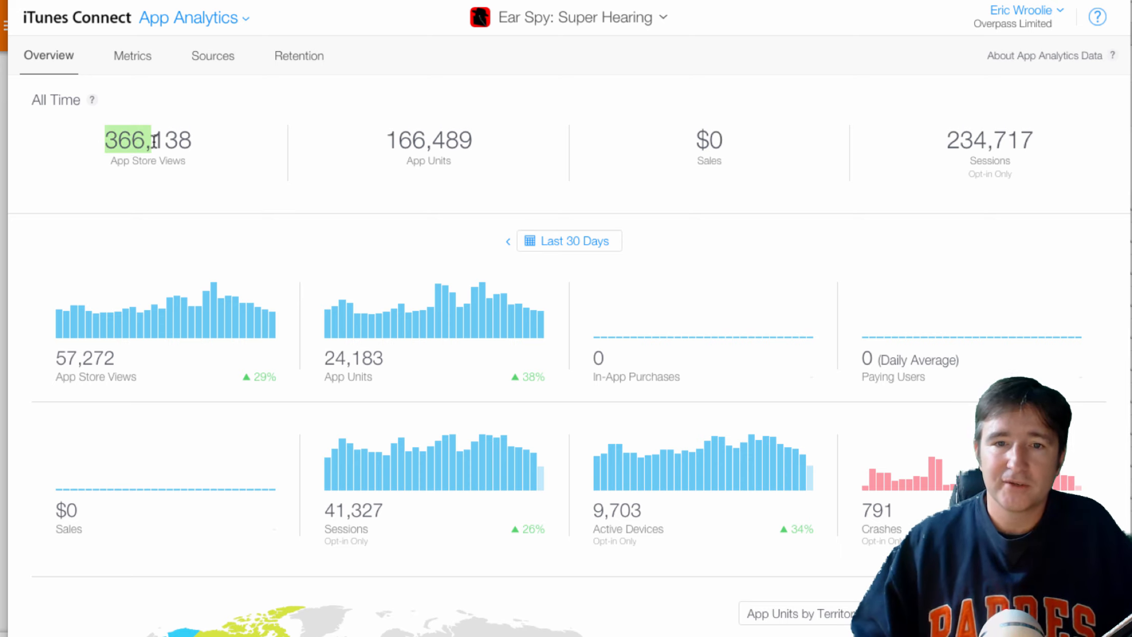
left_click(201, 139)
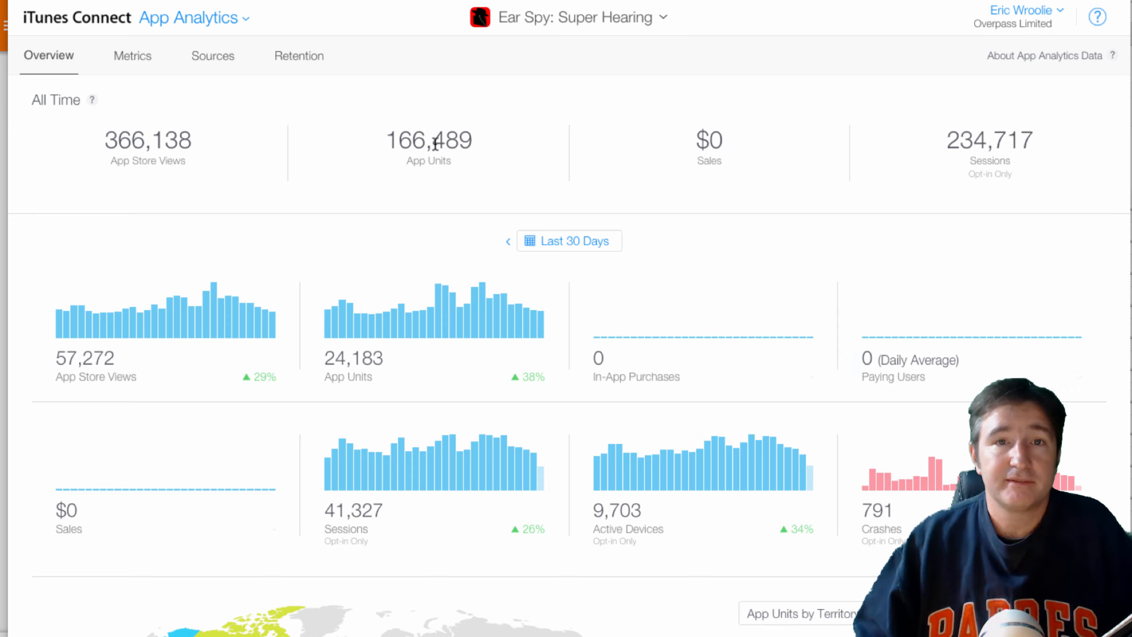
mouse_move(697, 146)
left_mouse_down()
mouse_move(735, 148)
mouse_move(701, 141)
left_mouse_up()
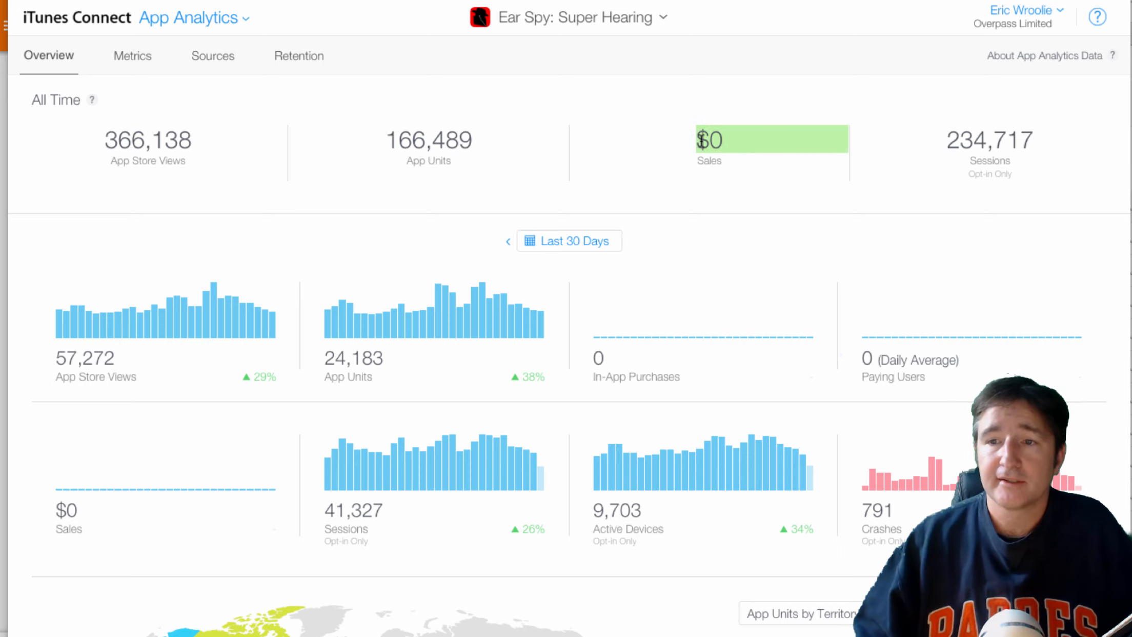
left_click(701, 140)
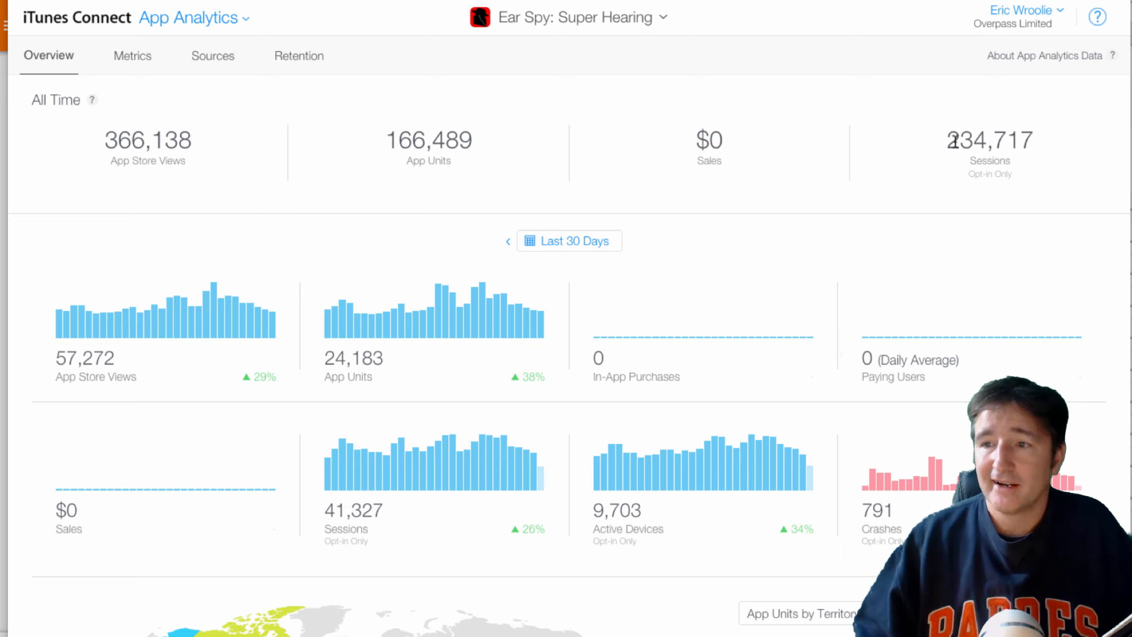
Examine the all-time Sessions total, the Last 30 Days charts and the App Units by Territory map in the analytics overview
left_click_drag(947, 140, 1019, 141)
left_click(1019, 141)
scroll(760, 245, "down", 5)
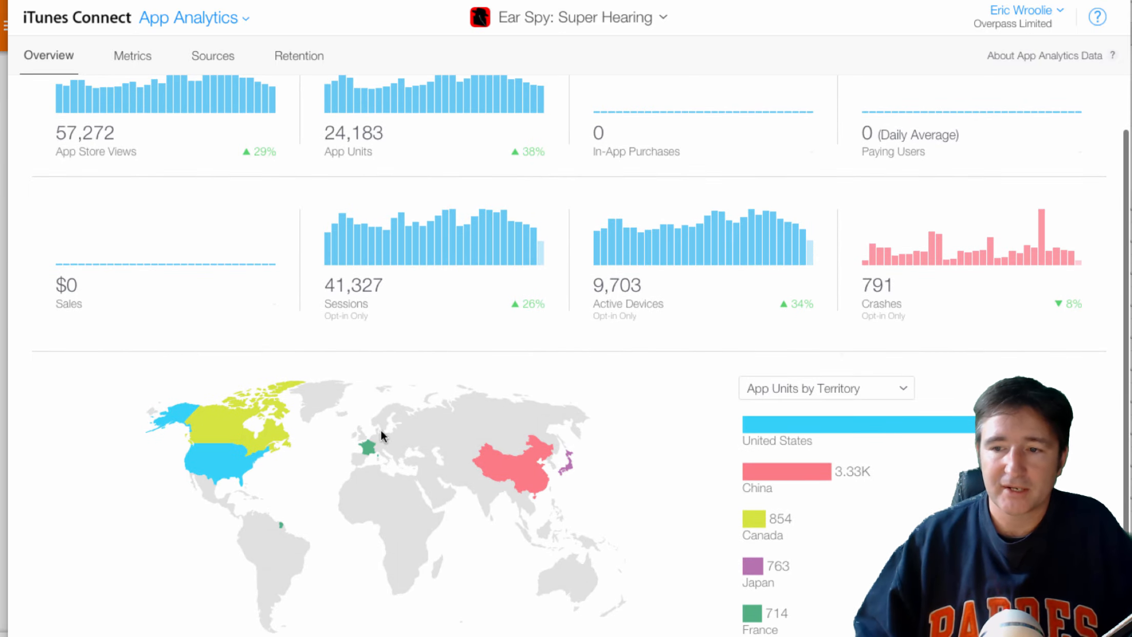
scroll(492, 463, "down", 2)
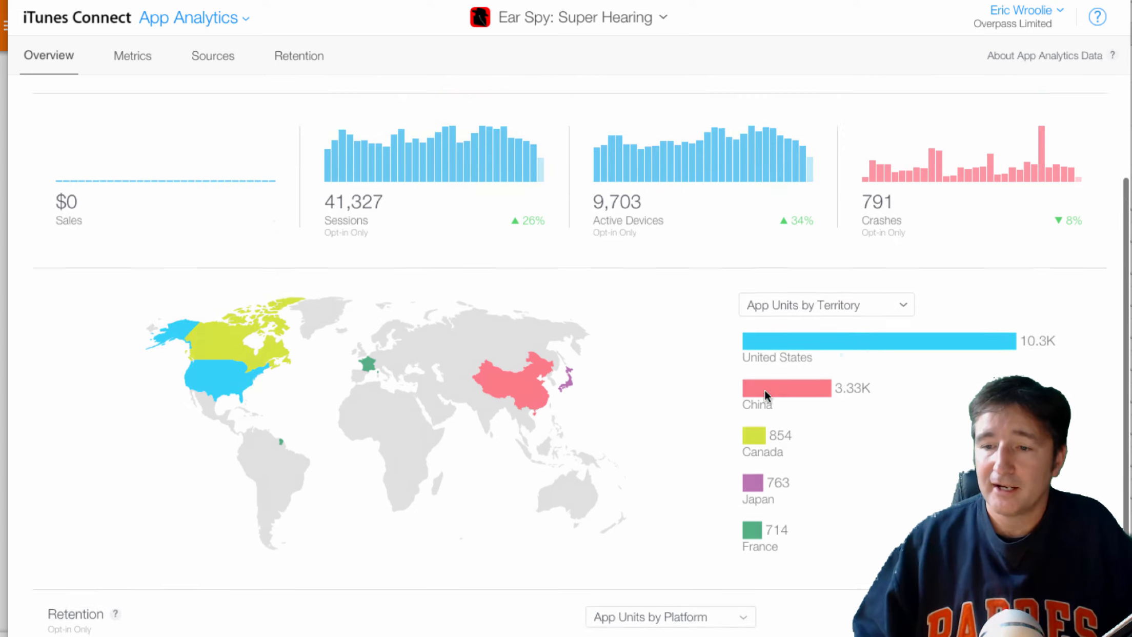
scroll(767, 397, "up", 6)
scroll(765, 391, "down", 1)
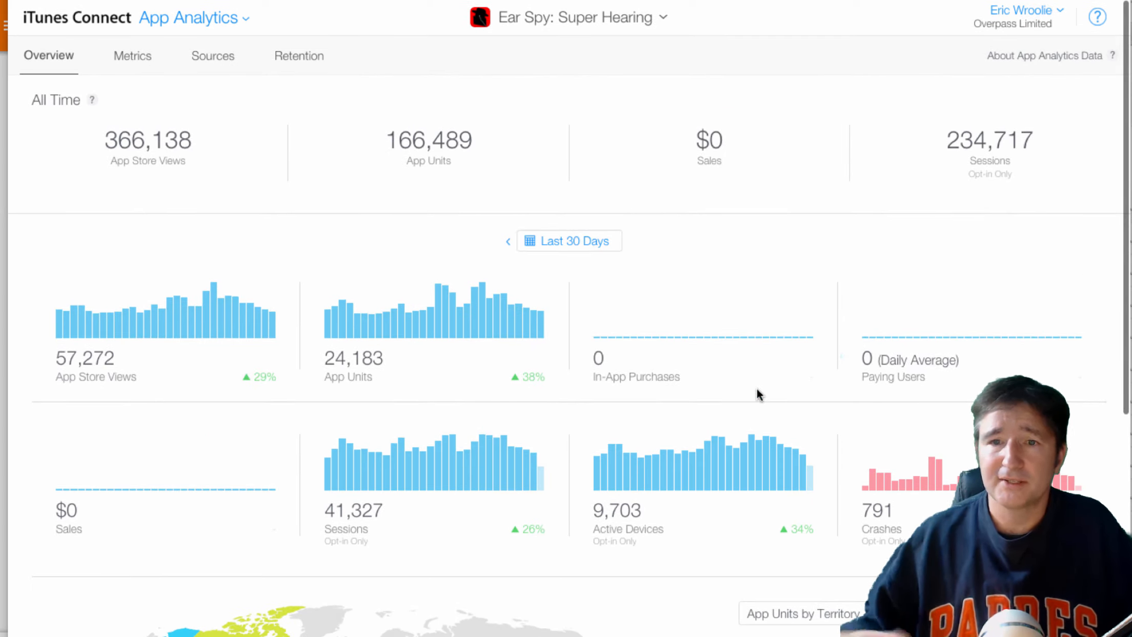
Open the analytics sources for Ear Spy: Super Hearing, look through the Top Websites list, and return to the iTunes Connect home page
left_click(202, 58)
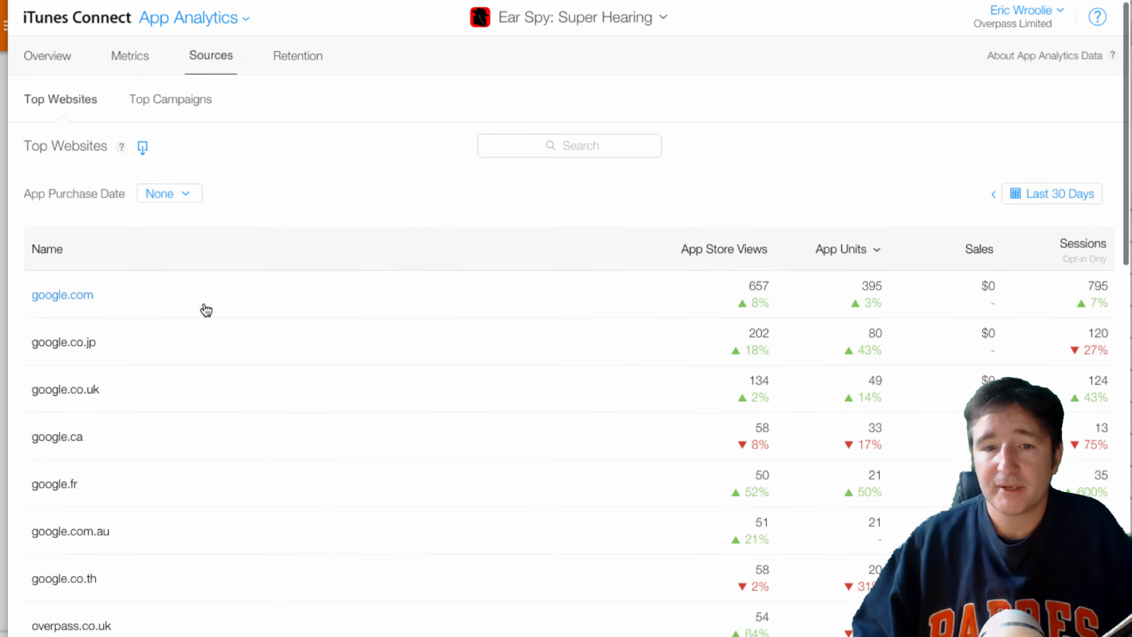
scroll(206, 310, "down", 3)
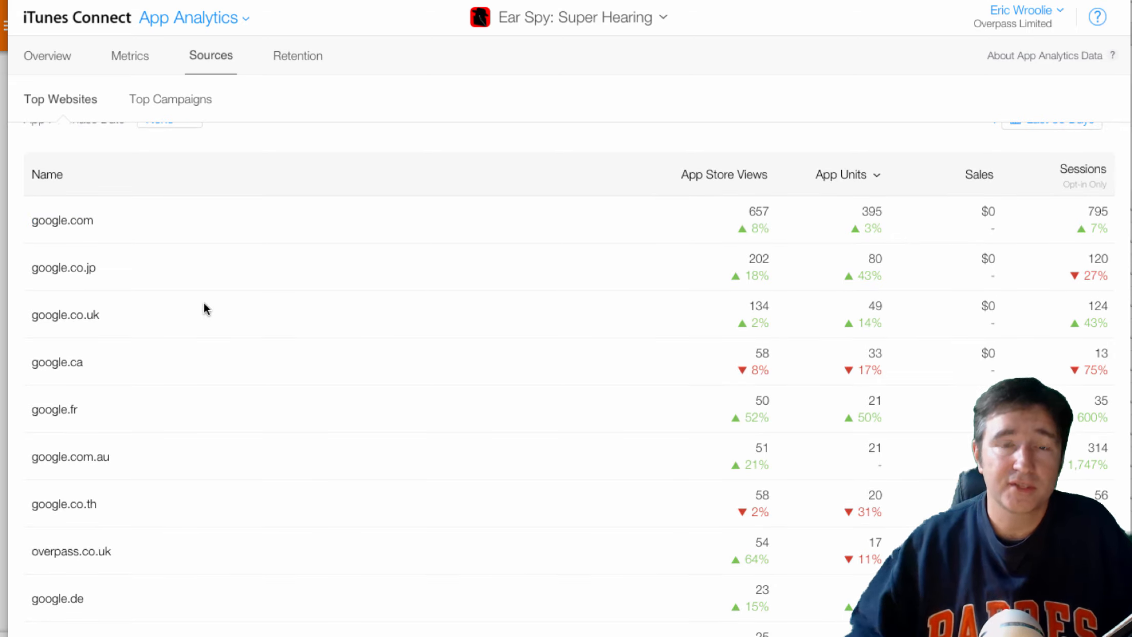
scroll(204, 308, "up", 3)
scroll(149, 296, "down", 12)
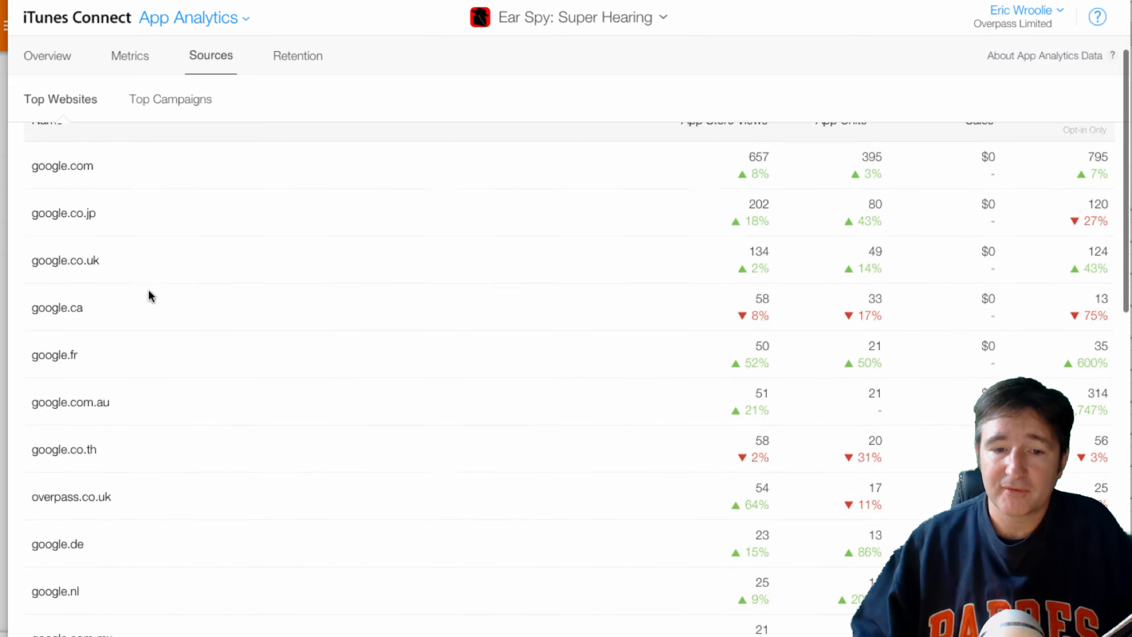
scroll(149, 291, "down", 10)
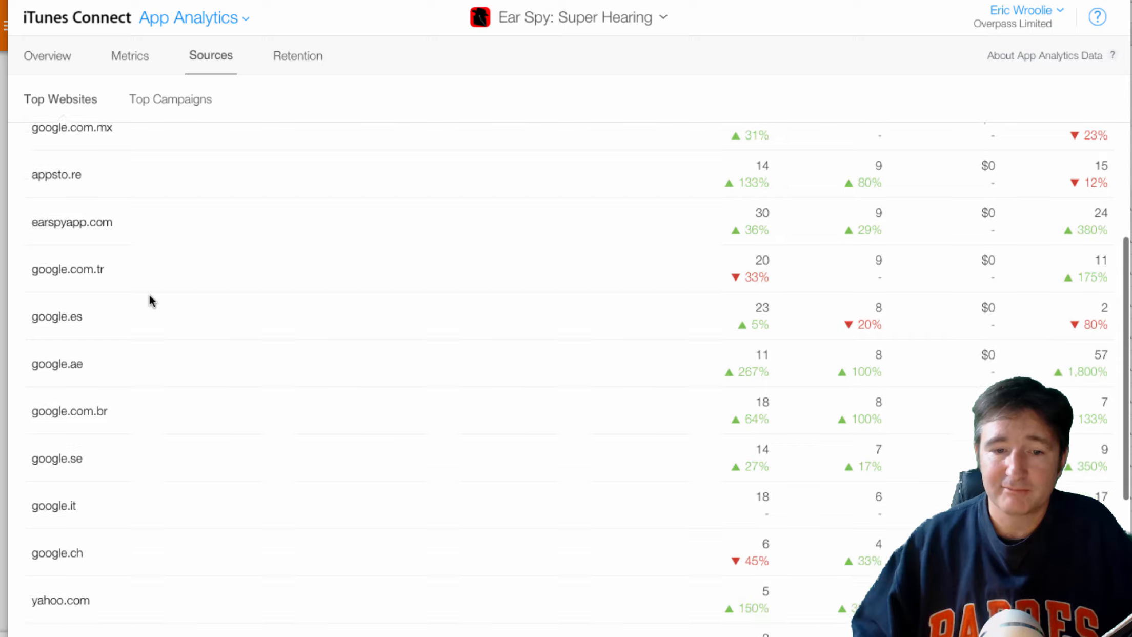
scroll(149, 296, "down", 10)
scroll(149, 295, "up", 17)
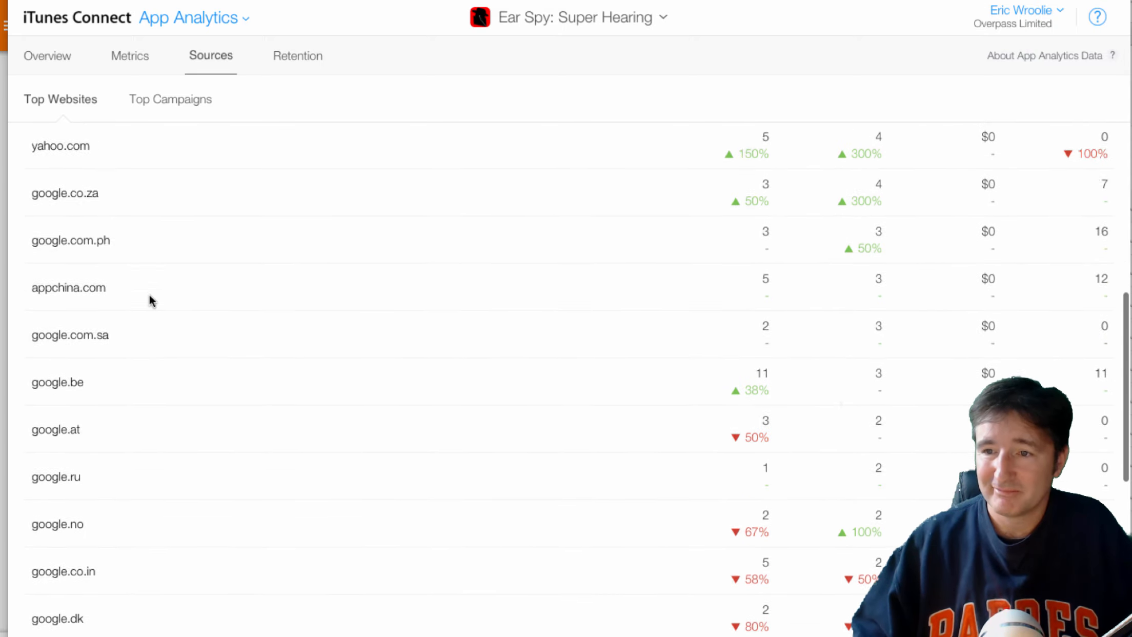
scroll(149, 297, "up", 12)
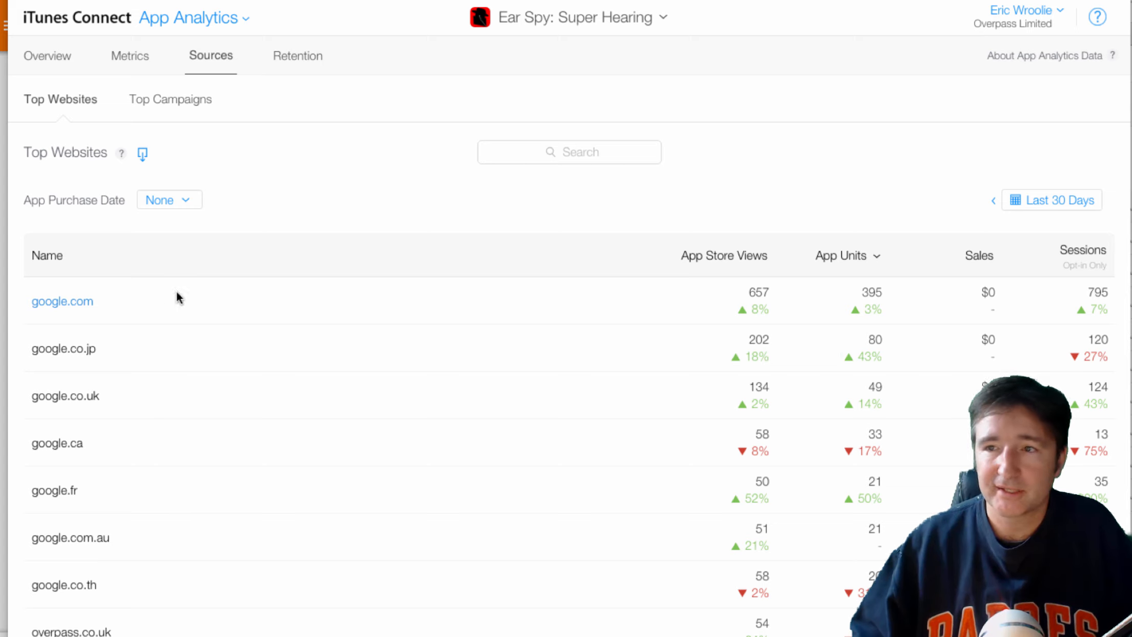
left_click(108, 23)
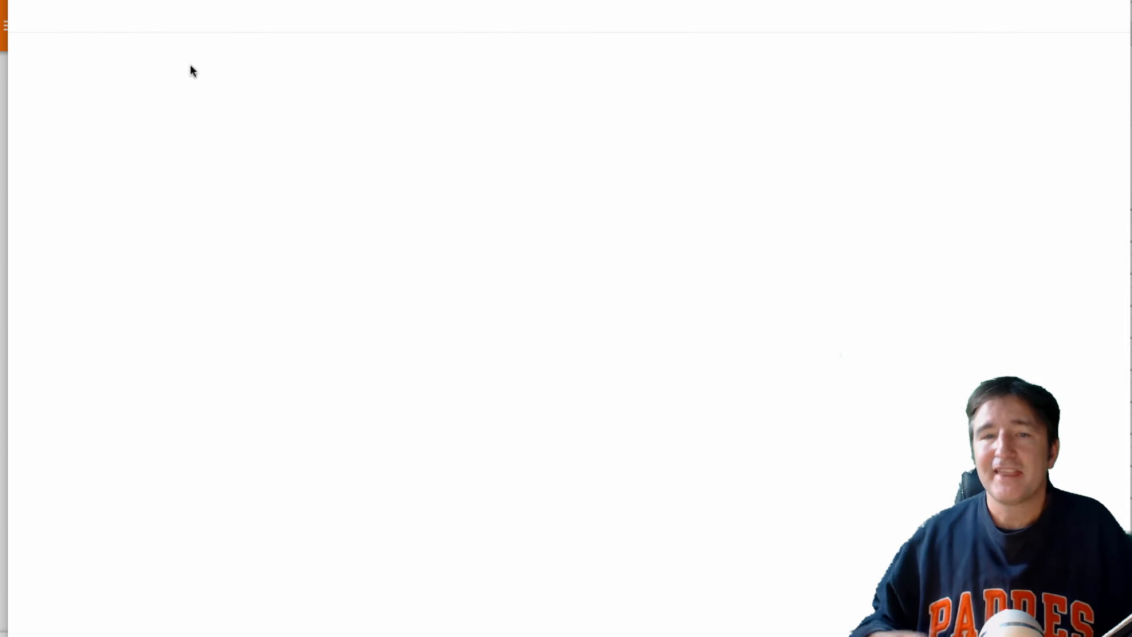